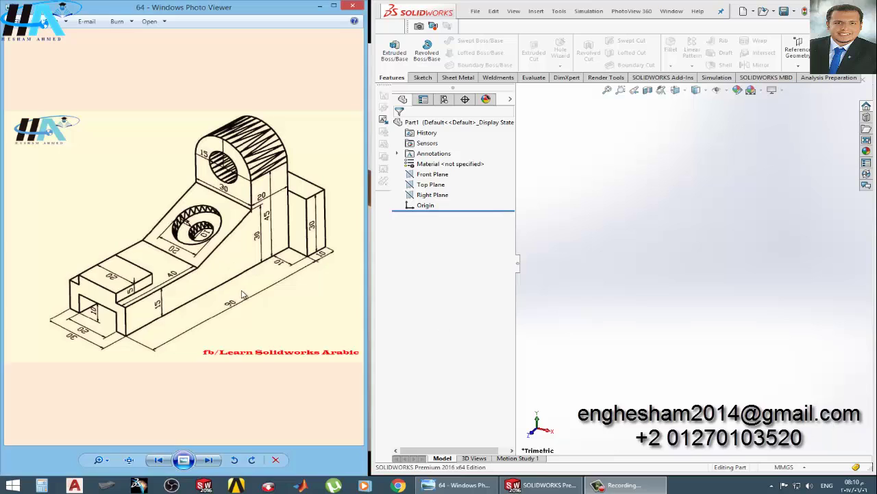
# - Start a new sketch on the Front Plane with the Line tool
pyautogui.scroll(1, 237, 290)
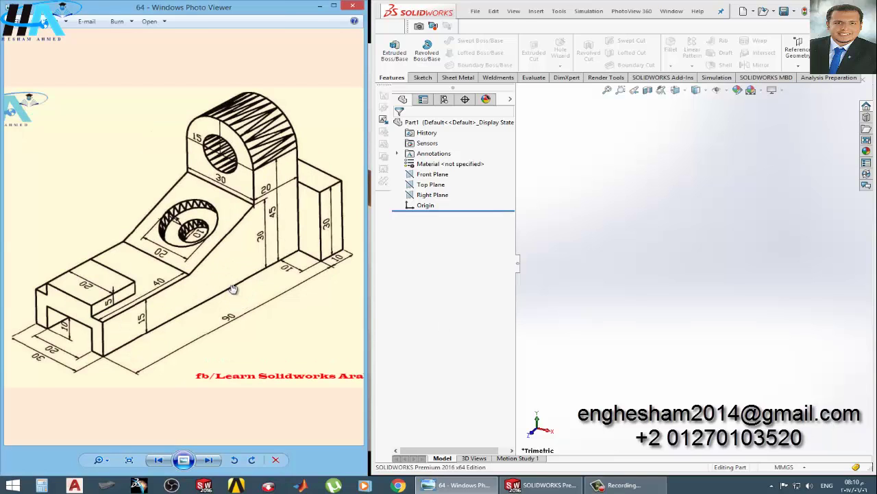
pyautogui.click(425, 176)
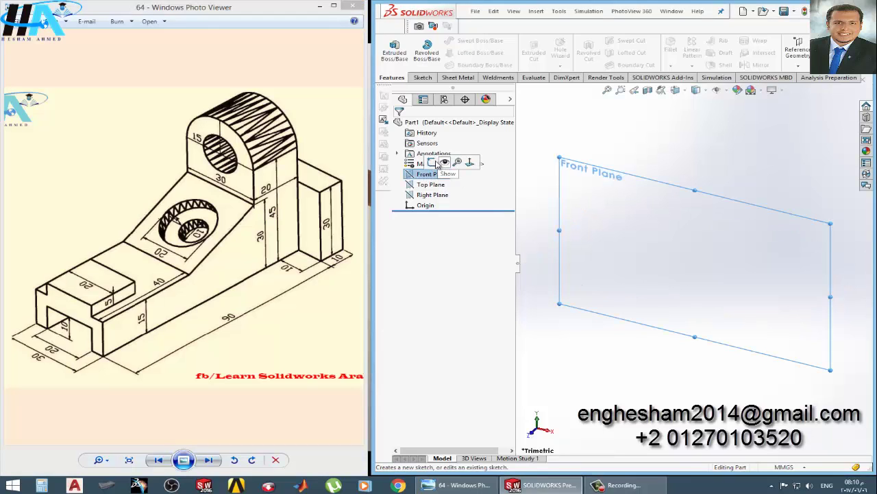
pyautogui.click(433, 162)
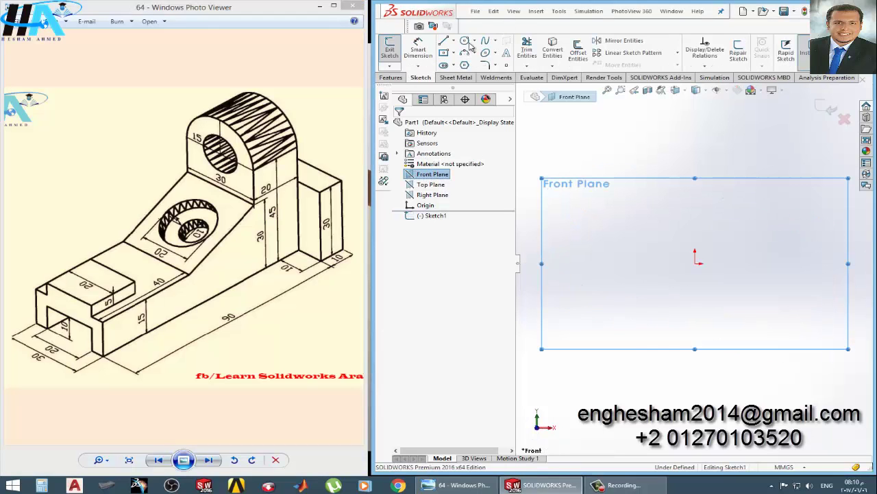
pyautogui.click(446, 41)
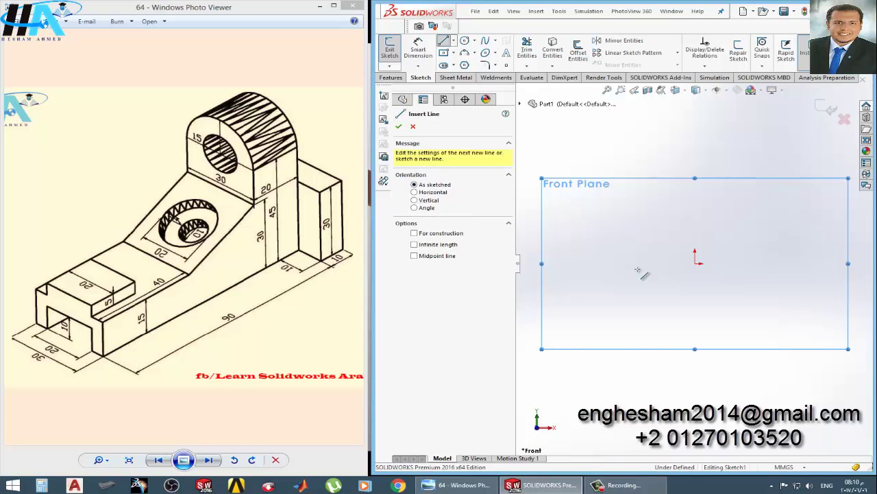
# - Draw the closed stepped profile from the origin: base, tall right side, drop, slope, low step
pyautogui.click(697, 263)
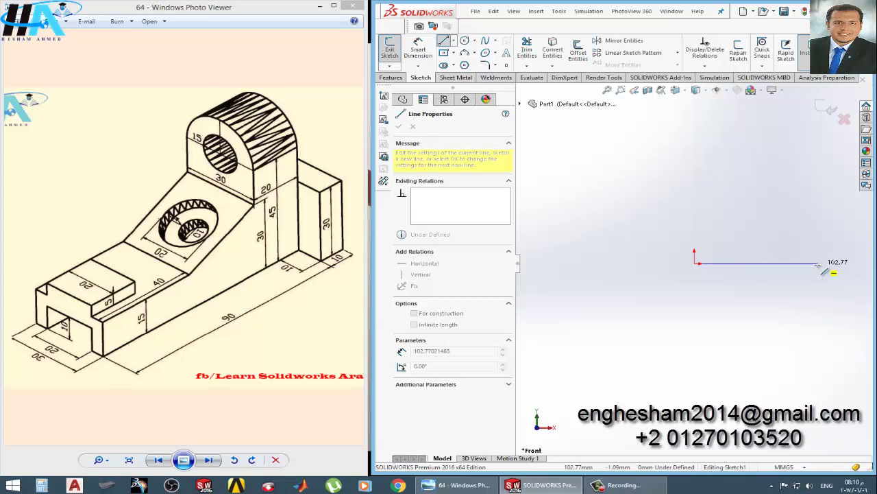
pyautogui.click(817, 248)
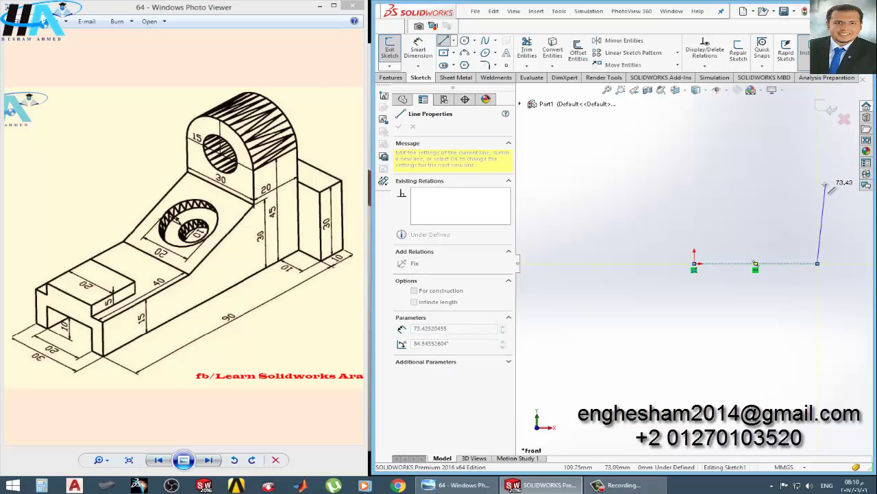
pyautogui.click(817, 181)
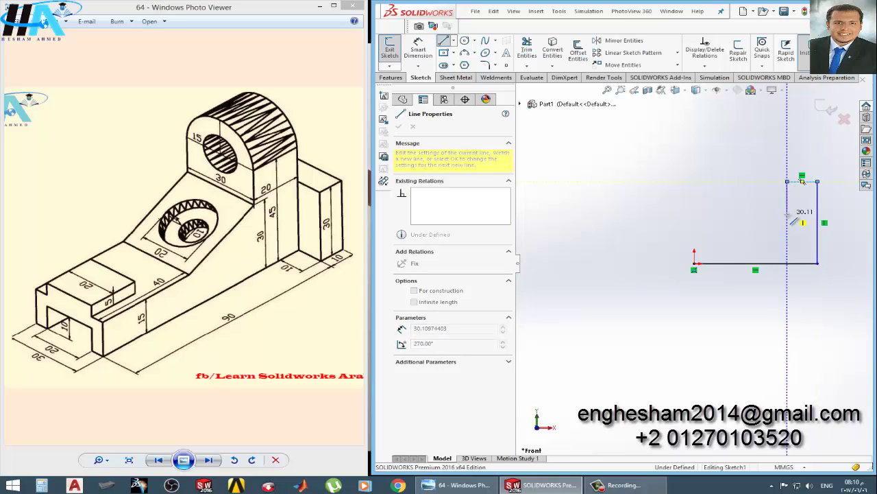
pyautogui.click(787, 214)
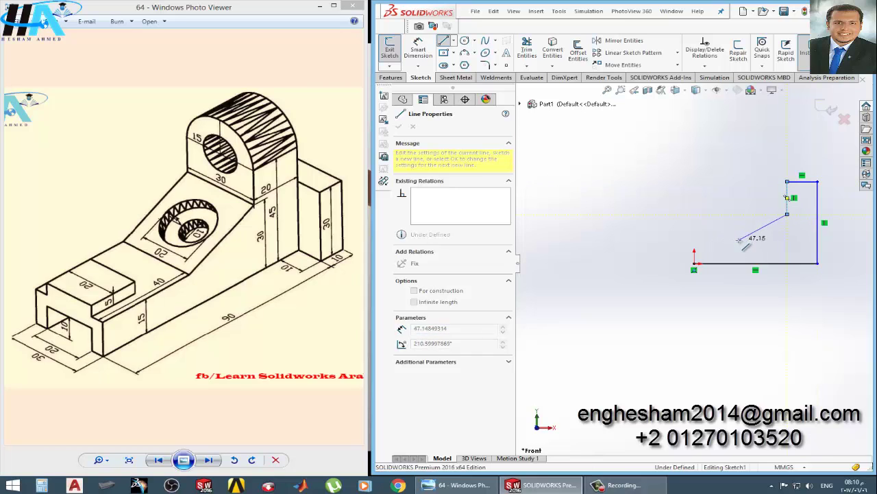
pyautogui.click(738, 240)
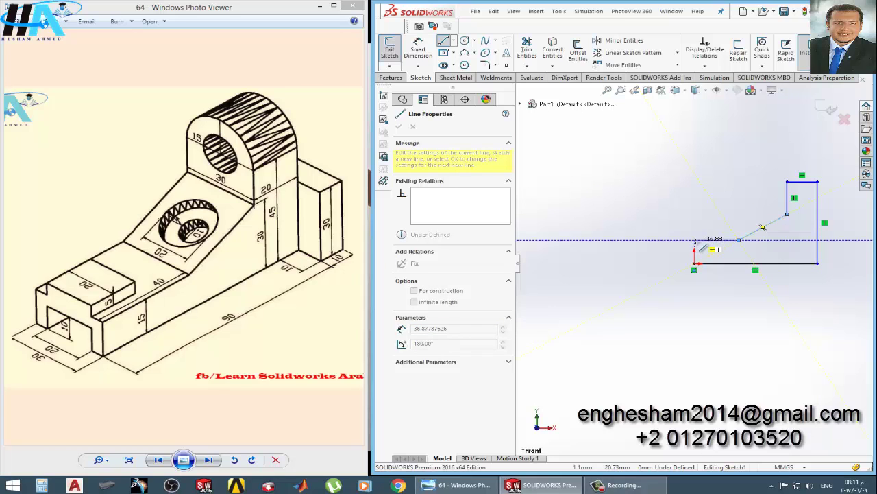
pyautogui.click(694, 240)
pyautogui.click(694, 263)
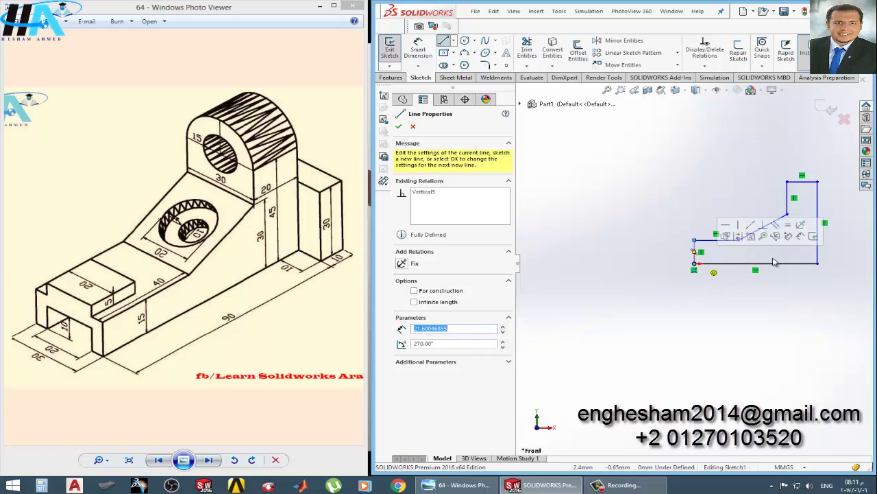
pyautogui.press('Escape')
pyautogui.scroll(-3, 775, 210)
pyautogui.scroll(-2, 775, 210)
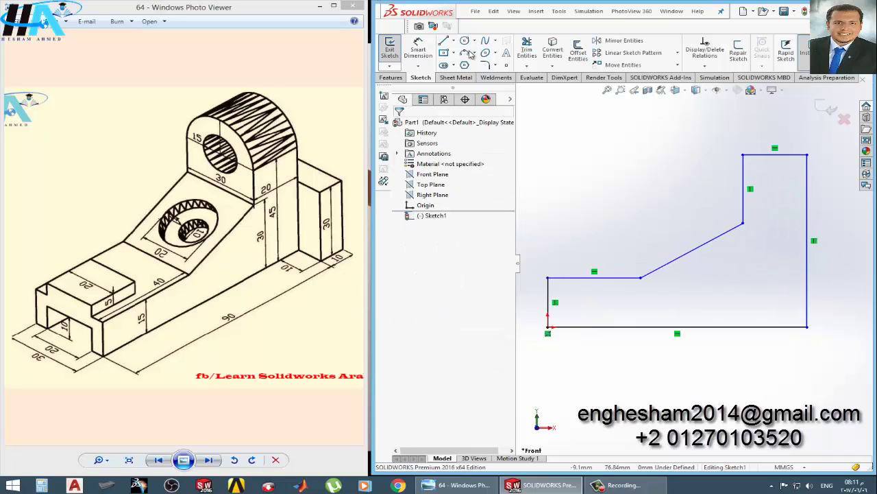
pyautogui.scroll(1, 644, 240)
# - Dimension the short left vertical line to 15 and the upper left ledge to 40
pyautogui.click(418, 49)
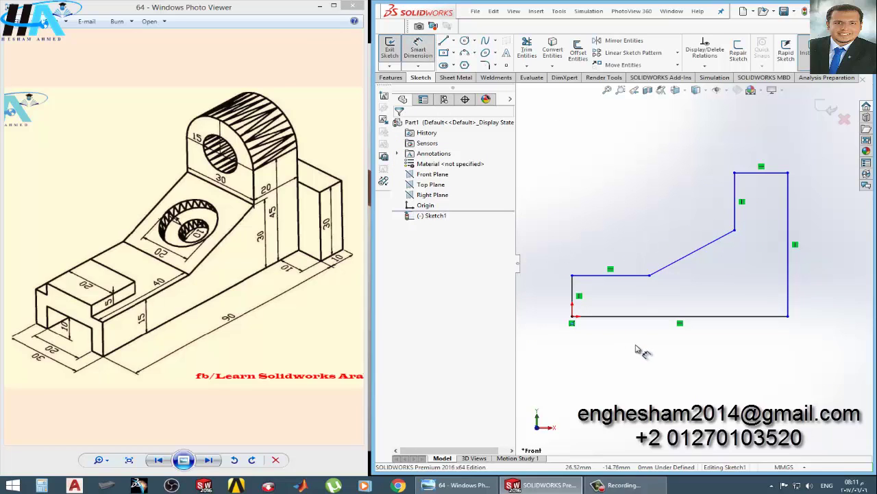
pyautogui.click(574, 293)
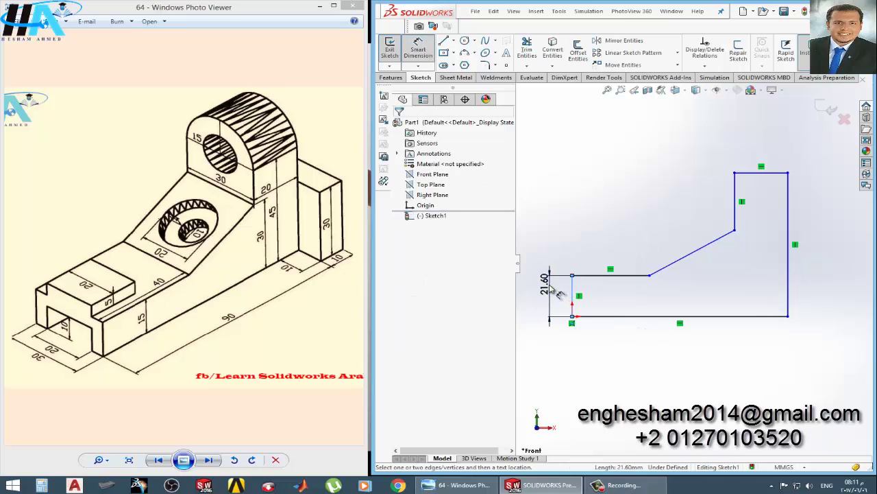
pyautogui.click(550, 293)
pyautogui.write('15')
pyautogui.press('Return')
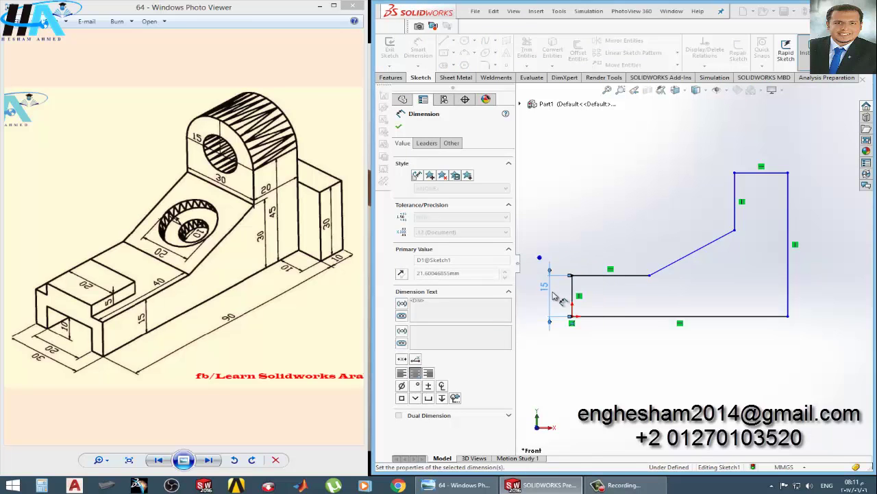
pyautogui.click(628, 275)
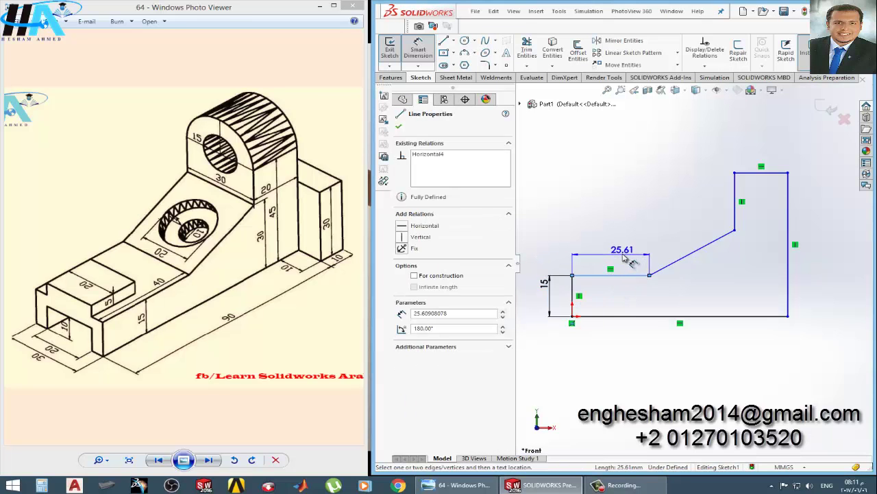
pyautogui.click(624, 256)
pyautogui.write('40')
pyautogui.press('Return')
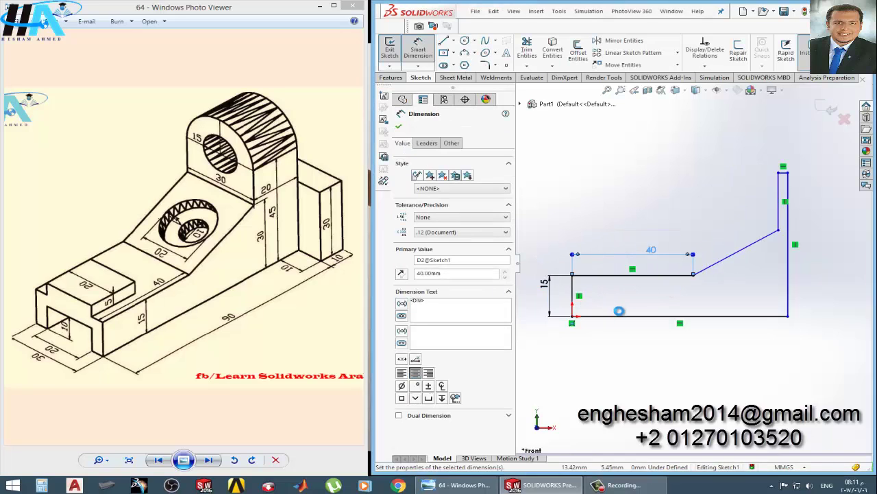
# - Dimension the base line to 90 and the right-hand vertical side to 45
pyautogui.click(638, 317)
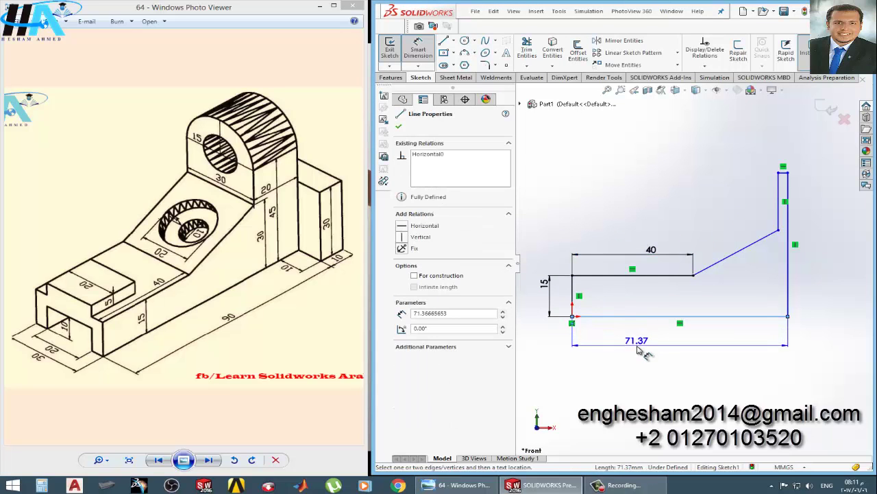
pyautogui.click(637, 352)
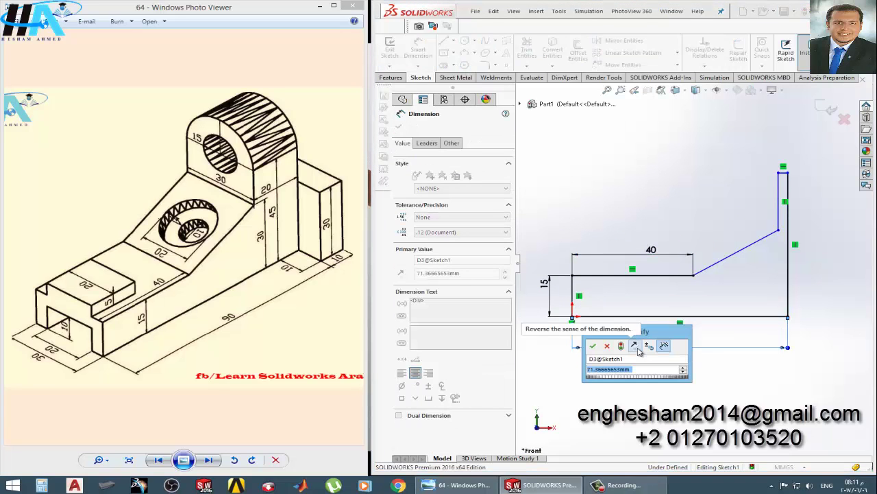
pyautogui.press('Return')
pyautogui.write('90')
pyautogui.press('Return')
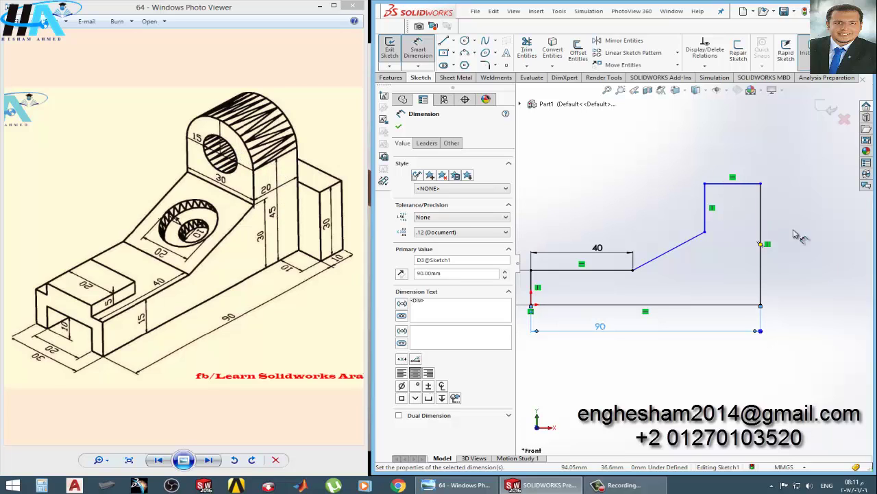
pyautogui.click(763, 219)
pyautogui.click(793, 233)
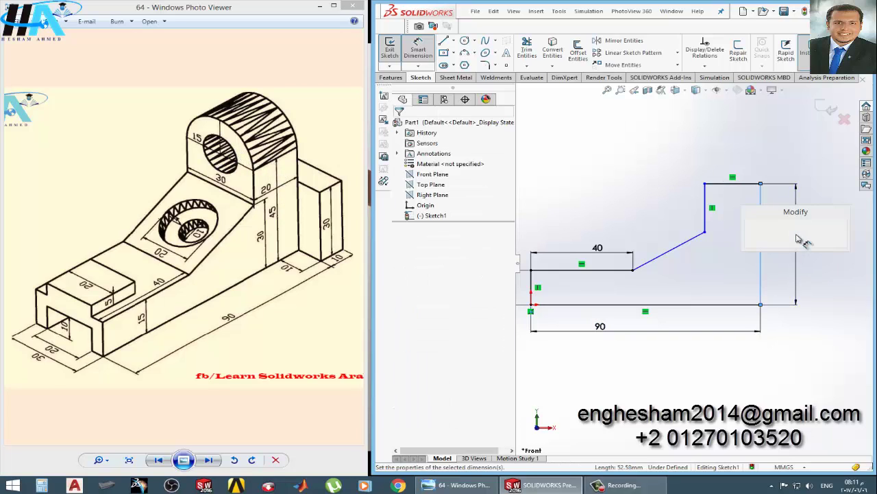
pyautogui.write('60')
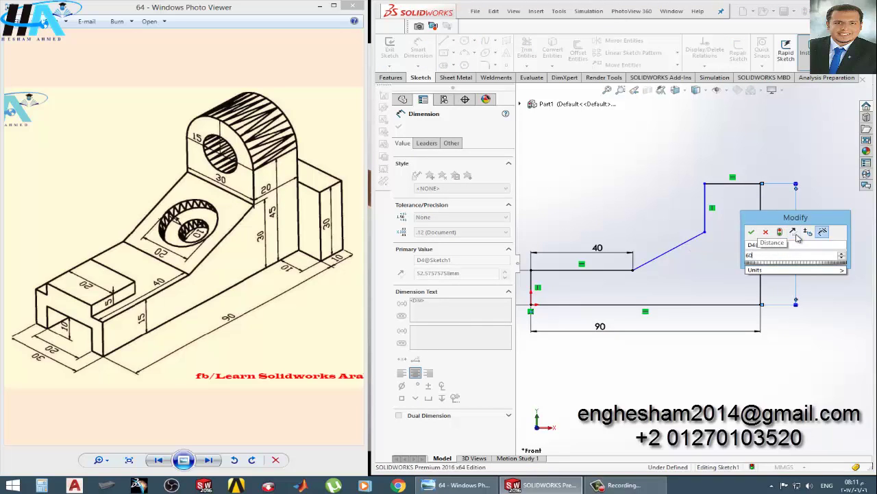
pyautogui.press('BackSpace')
pyautogui.press('BackSpace')
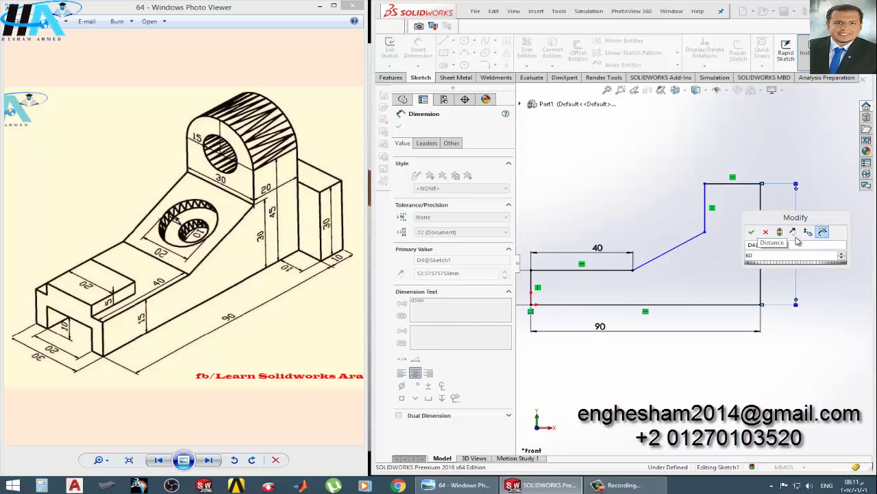
pyautogui.write('45')
pyautogui.press('Return')
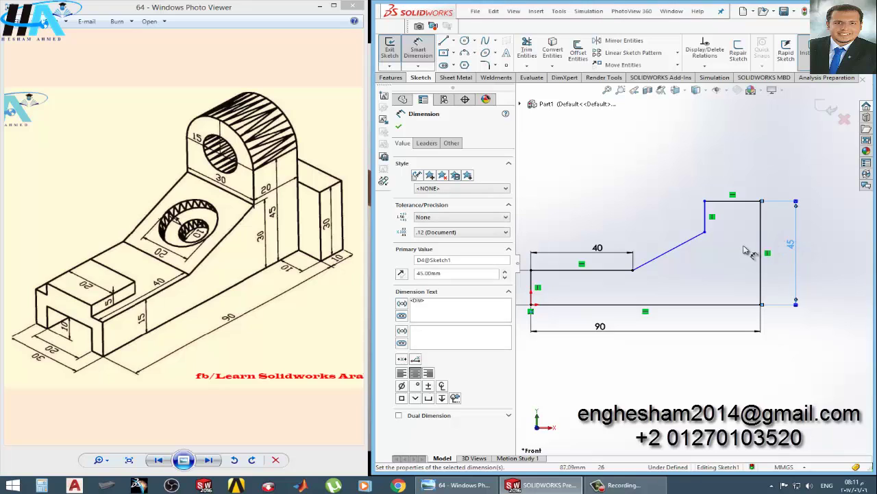
pyautogui.scroll(-1, 677, 248)
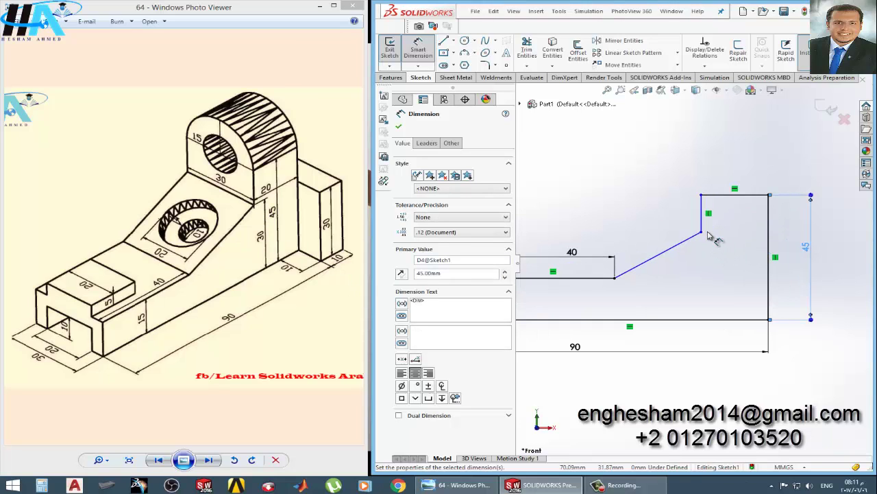
# - Set the slope top's height above the base to 30 and the top edge width to 20
pyautogui.click(700, 233)
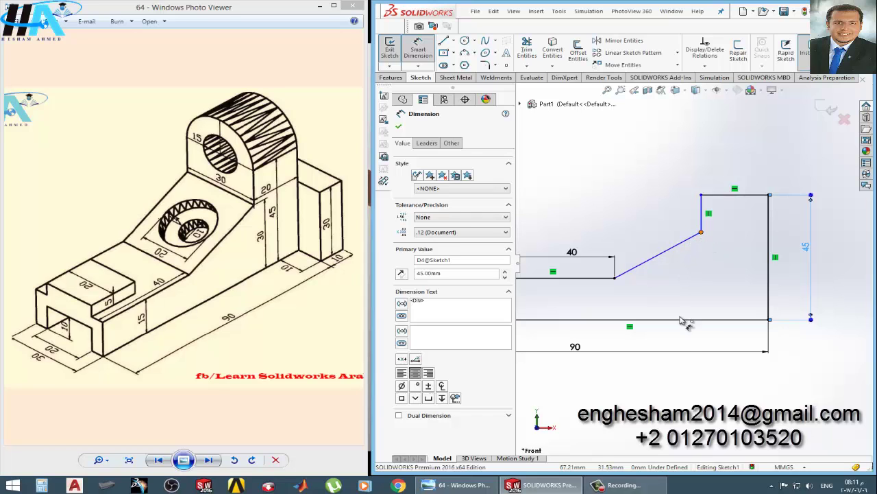
pyautogui.click(694, 319)
pyautogui.click(732, 294)
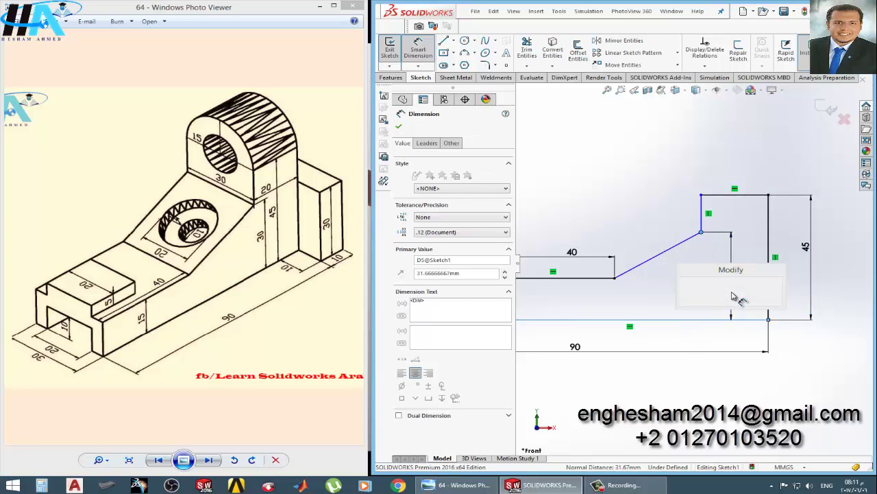
pyautogui.write('30')
pyautogui.press('Return')
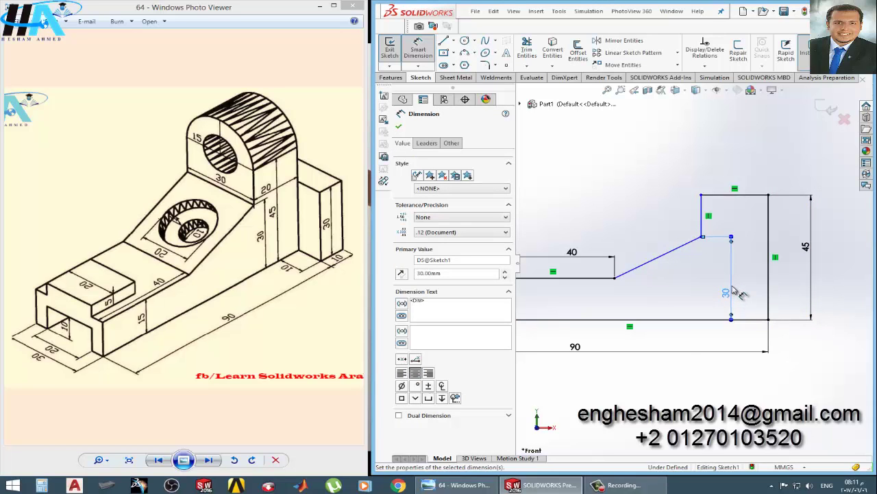
pyautogui.click(754, 195)
pyautogui.click(752, 182)
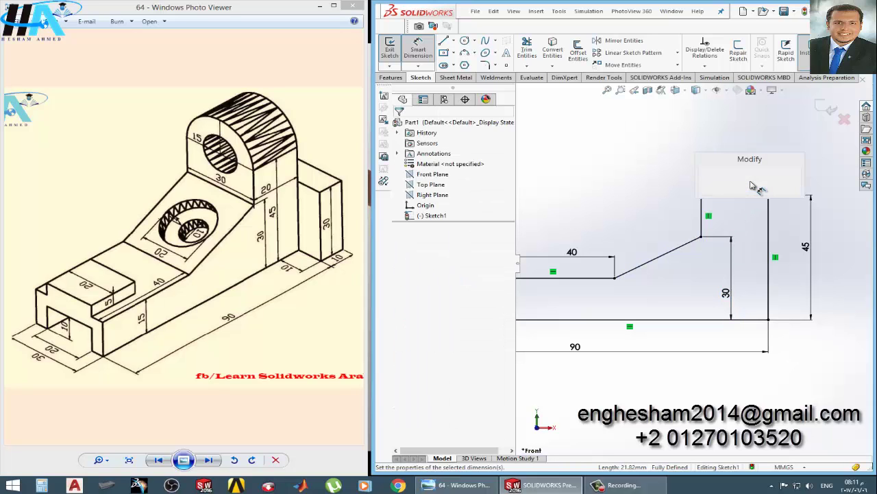
pyautogui.write('20')
pyautogui.press('Return')
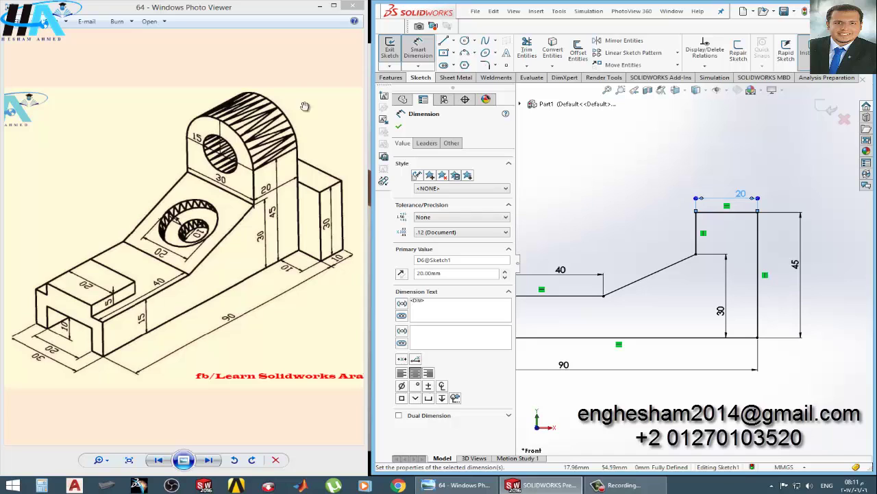
# - Draw a radius-10 circle centred on the top edge's midpoint
pyautogui.click(466, 41)
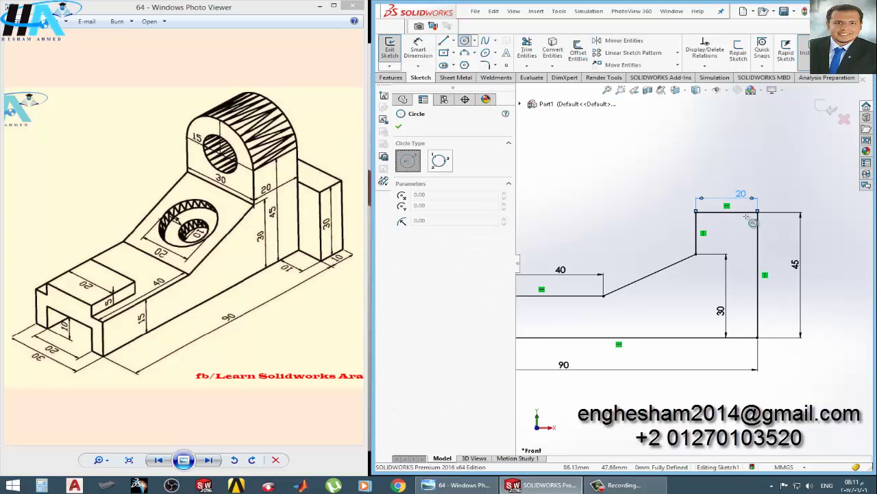
pyautogui.click(726, 212)
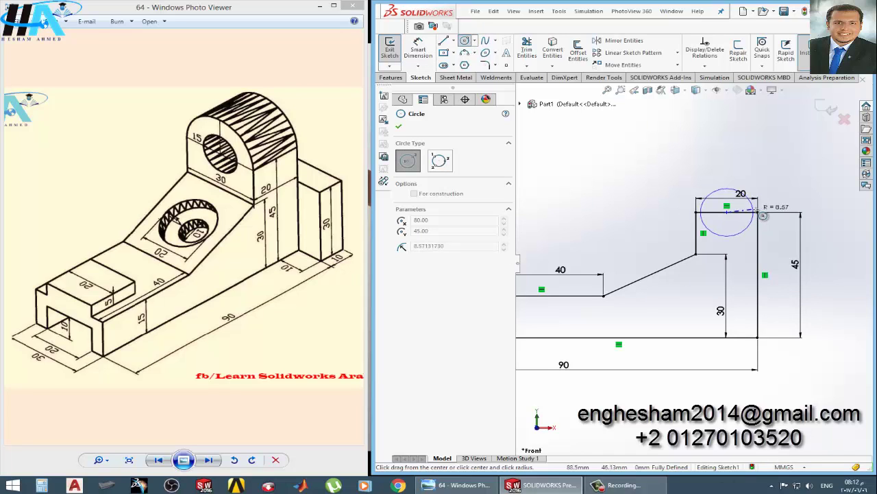
pyautogui.click(760, 213)
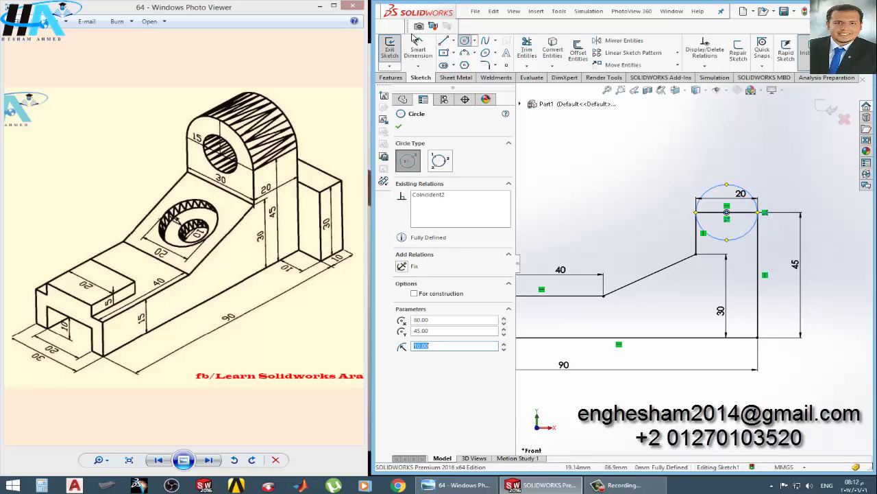
pyautogui.click(425, 52)
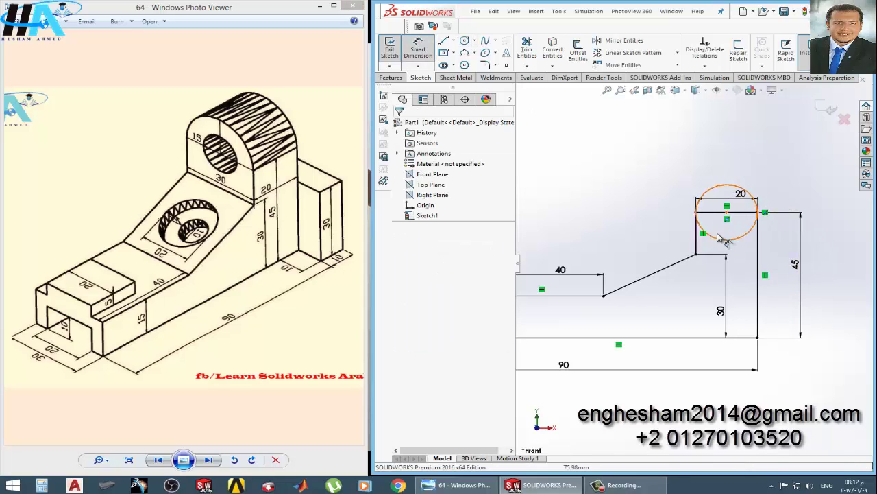
# - Trim away the circle's lower half and the top line, then exit the sketch
pyautogui.click(527, 52)
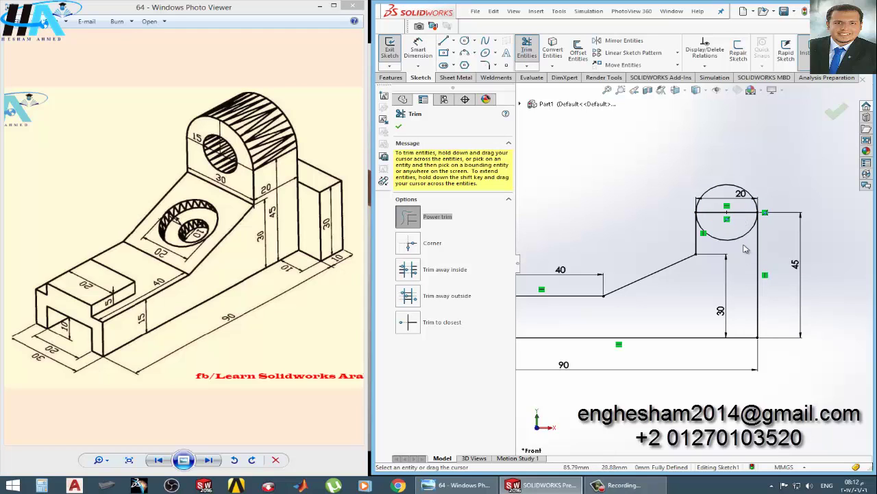
pyautogui.moveTo(741, 232); pyautogui.dragTo(741, 212)
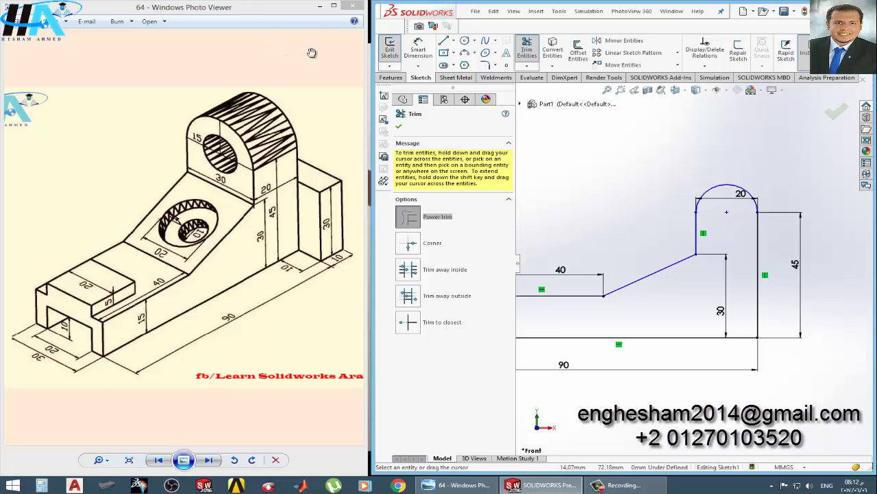
pyautogui.click(400, 128)
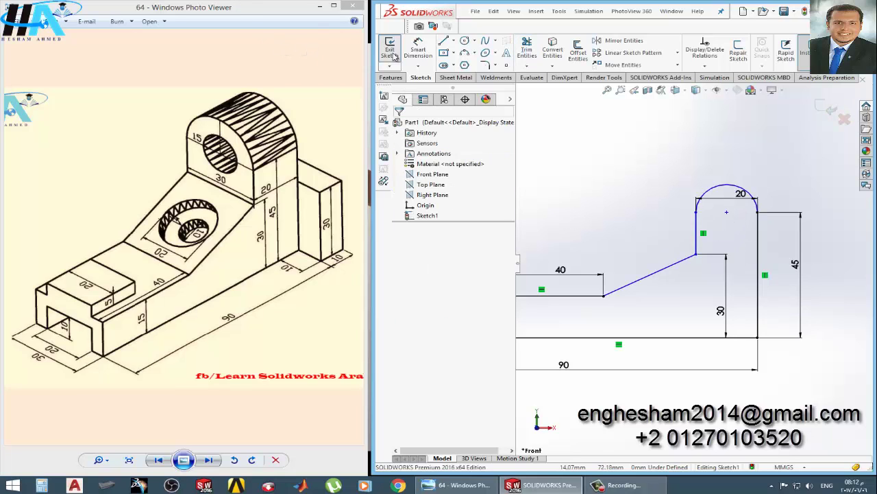
pyautogui.click(394, 55)
# - Extrude the profile 30 mm in the reversed direction as Boss-Extrude1
pyautogui.click(400, 60)
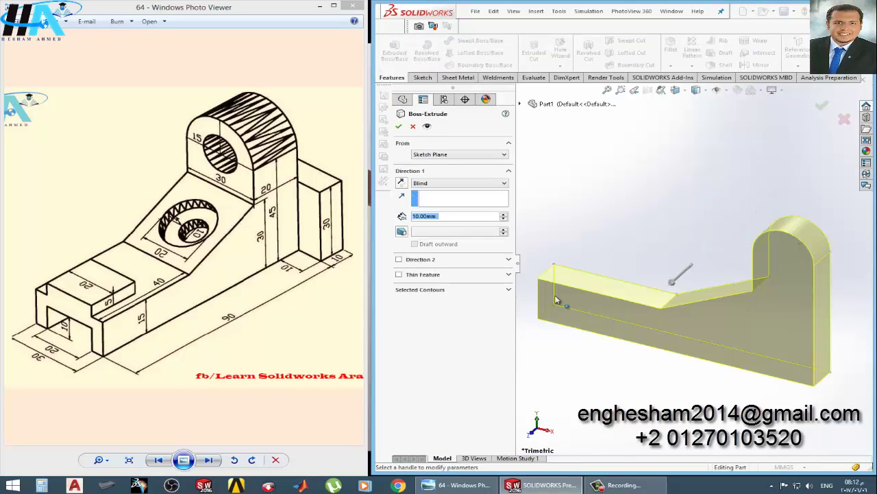
pyautogui.click(402, 181)
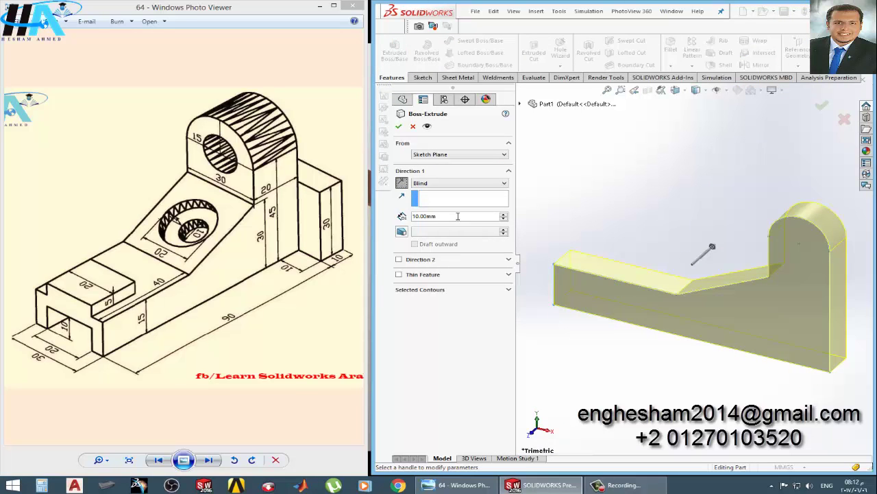
pyautogui.write('30')
pyautogui.press('Return')
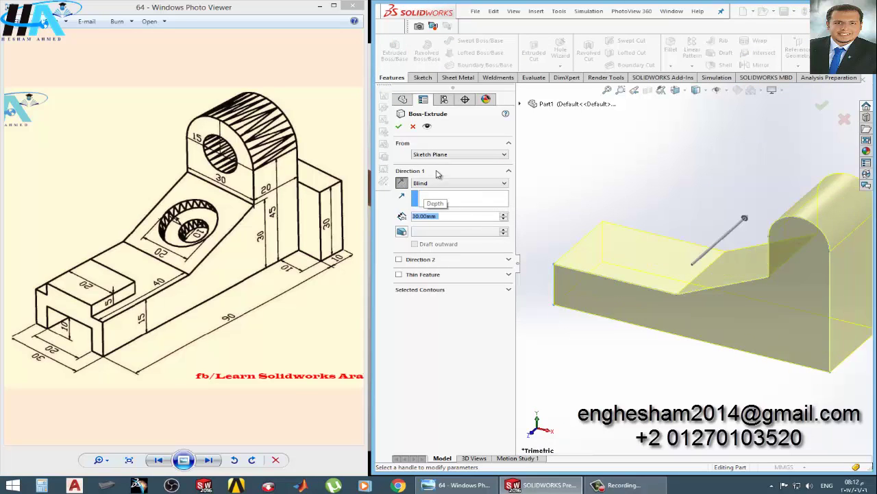
pyautogui.click(399, 127)
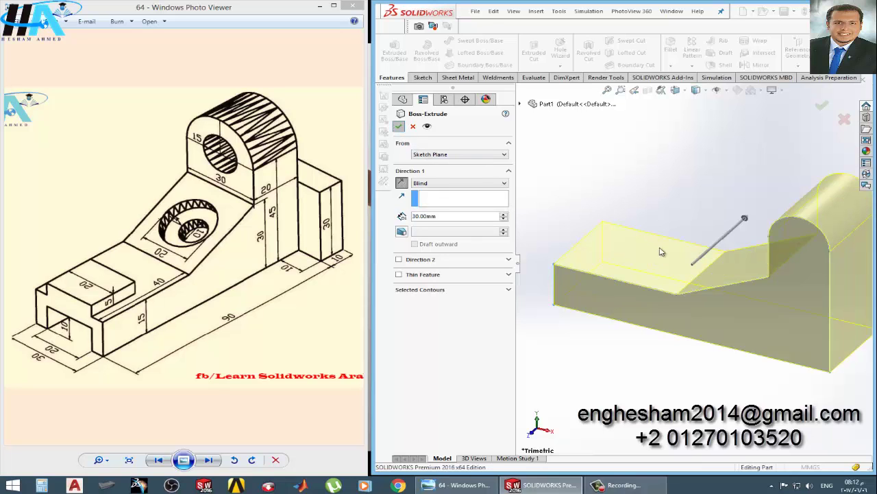
# - Orbit the part and select Sketch1 under Boss-Extrude1
pyautogui.moveTo(705, 318); pyautogui.dragTo(804, 199, button='middle')
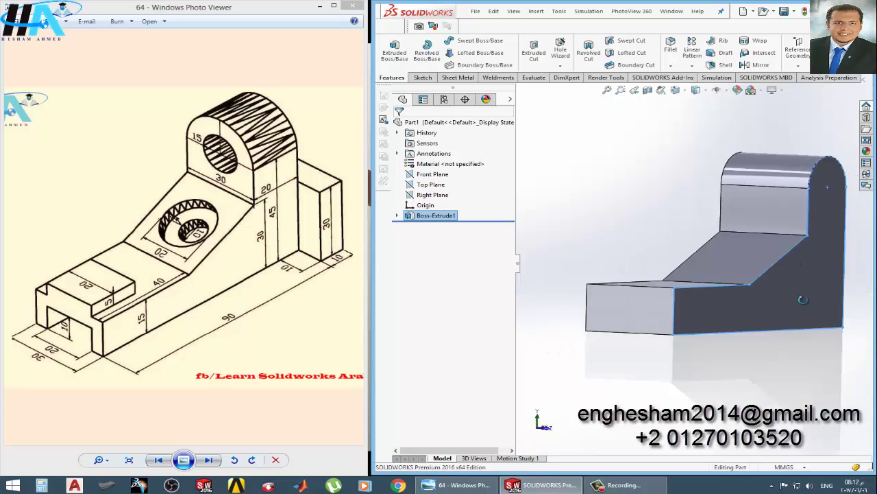
pyautogui.click(804, 199)
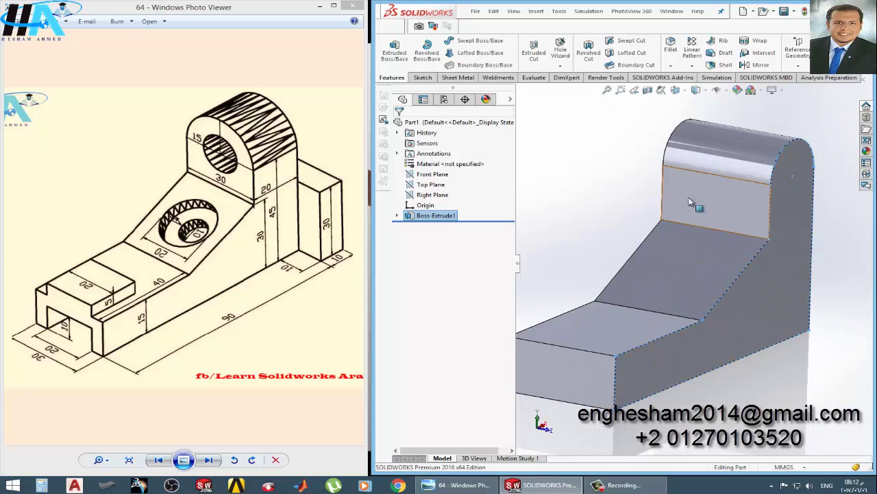
pyautogui.click(596, 161)
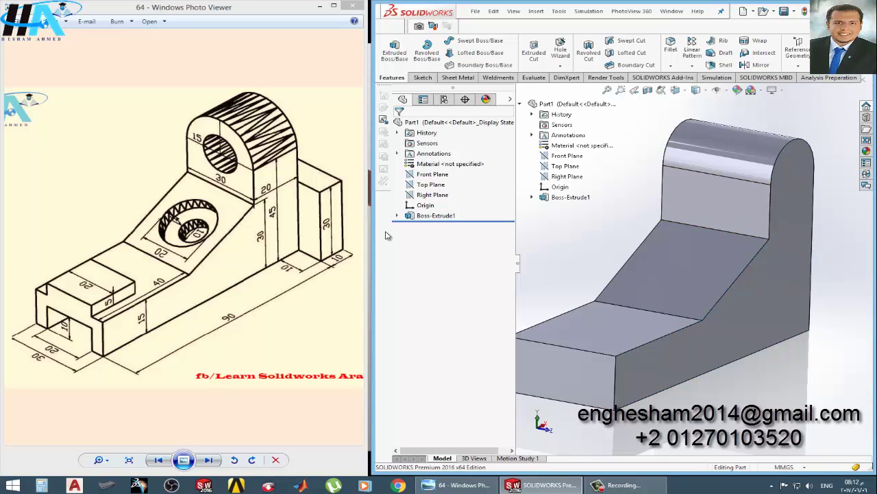
pyautogui.click(396, 215)
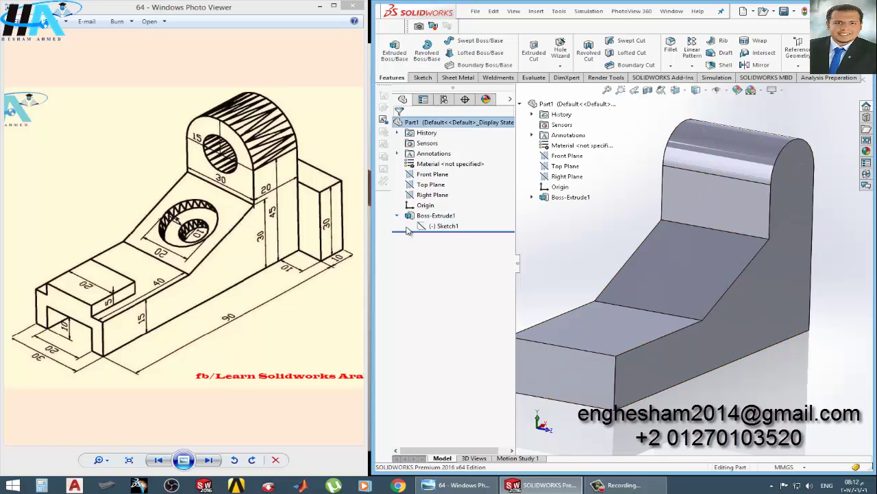
pyautogui.click(444, 226)
# - Edit Sketch1 face-on, replace the top arc with a straight line, and rebuild the flat-topped part
pyautogui.click(436, 200)
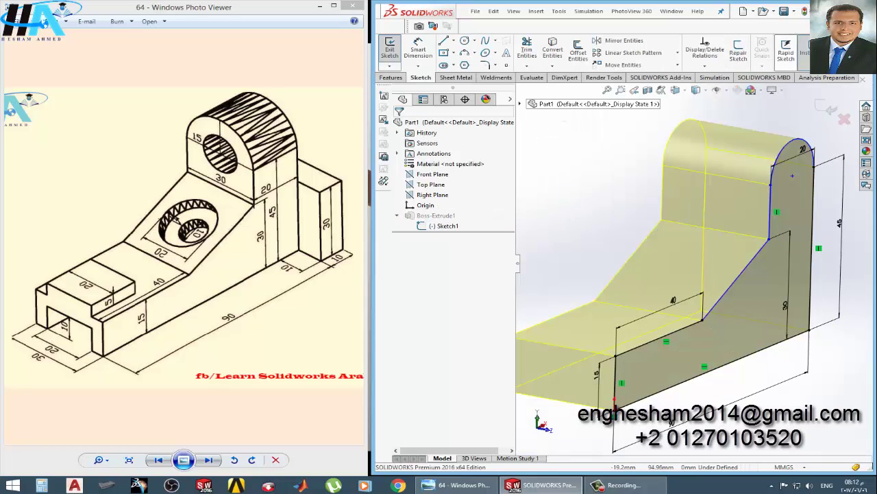
pyautogui.press('space')
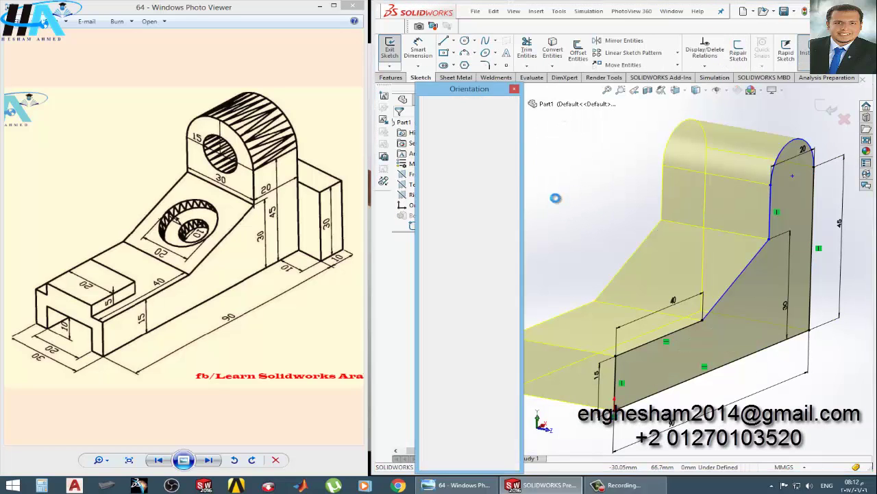
pyautogui.click(513, 145)
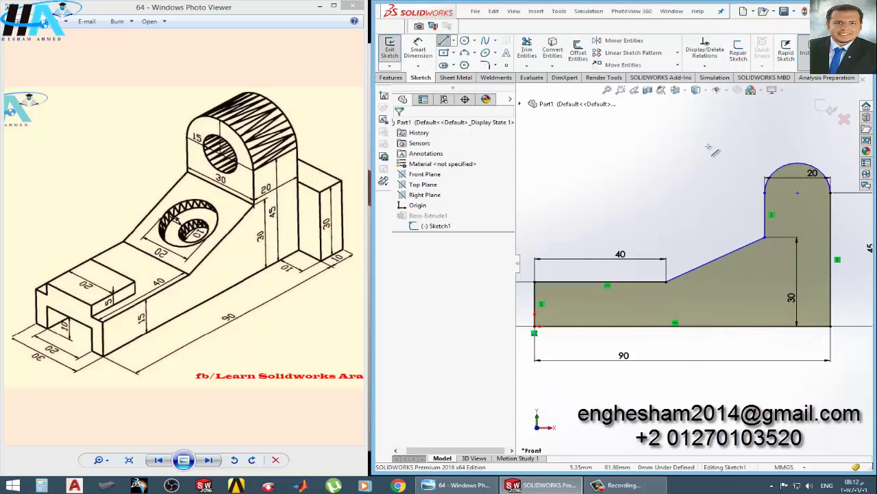
pyautogui.click(765, 194)
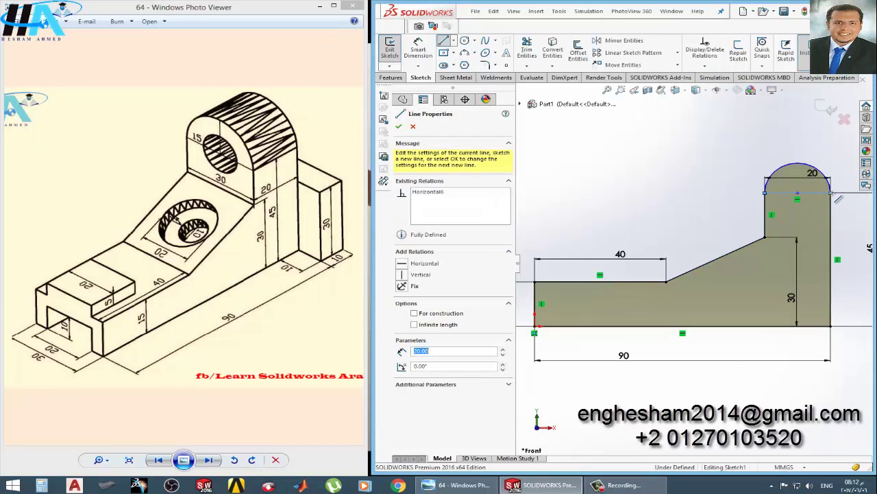
pyautogui.press('Escape')
pyautogui.click(527, 48)
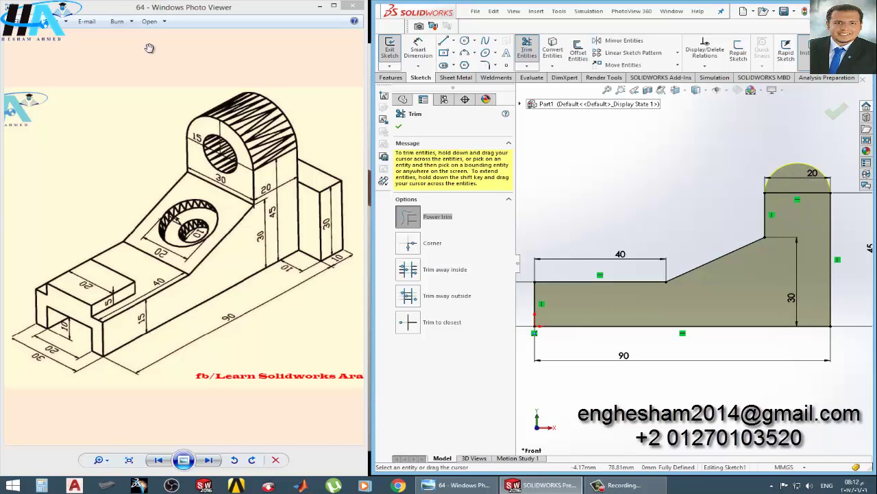
pyautogui.click(388, 50)
pyautogui.moveTo(750, 237); pyautogui.dragTo(809, 251, button='middle')
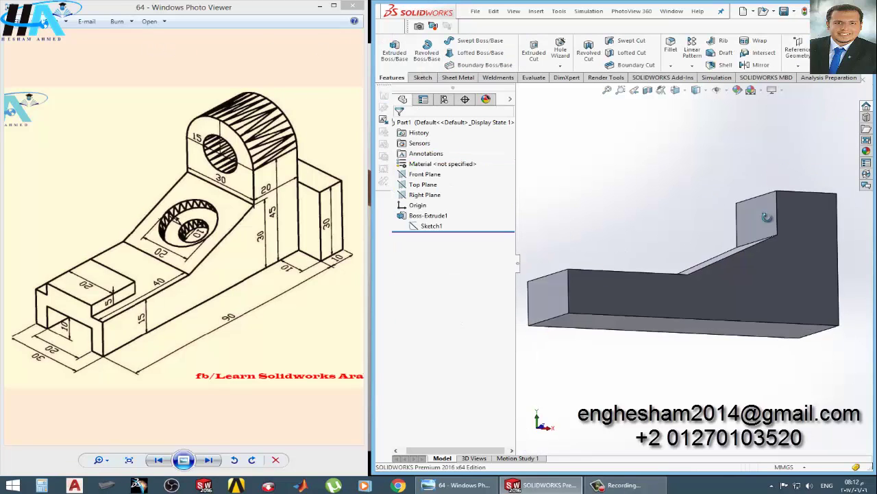
pyautogui.scroll(-3, 799, 220)
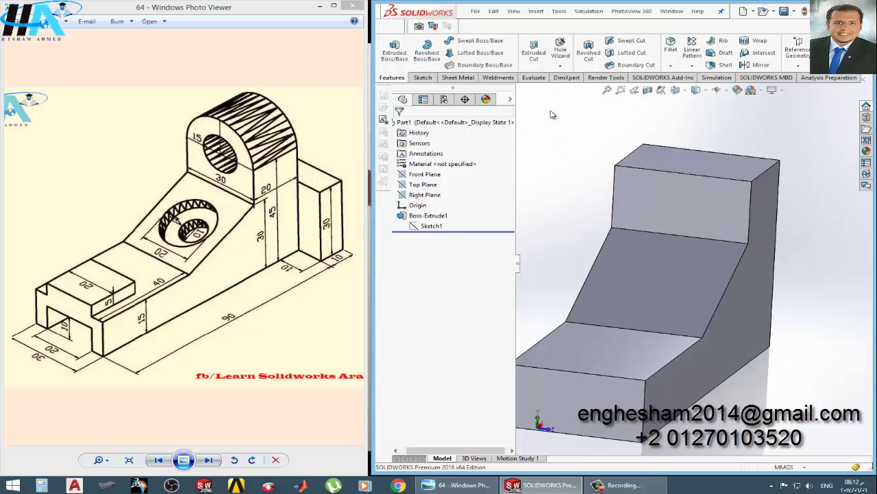
# - Reopen Sketch1 for editing and view it Normal To
pyautogui.click(432, 226)
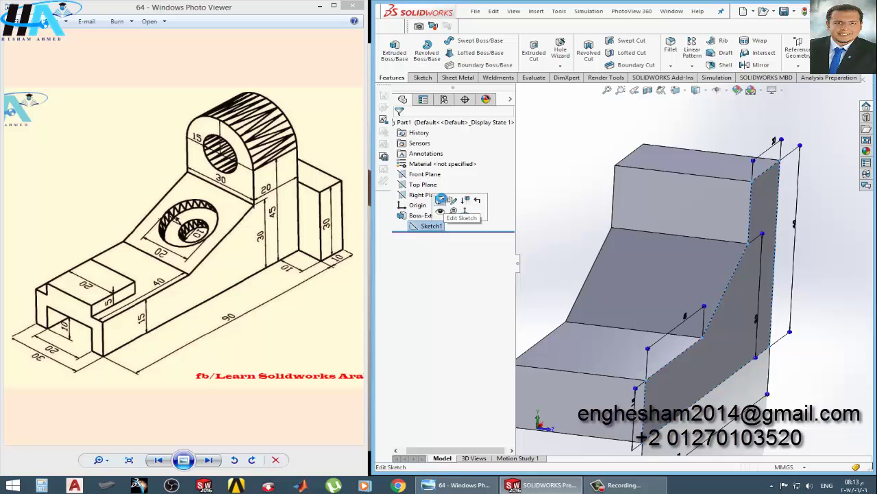
pyautogui.click(441, 200)
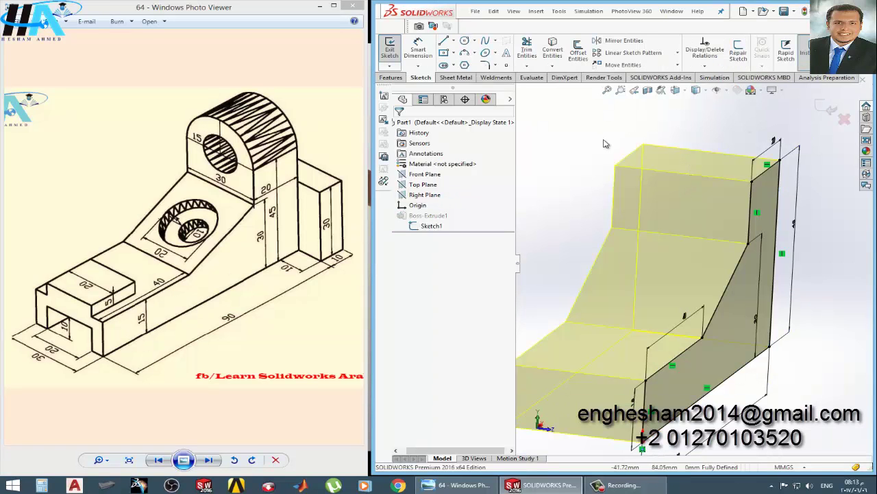
pyautogui.press('space')
pyautogui.click(517, 148)
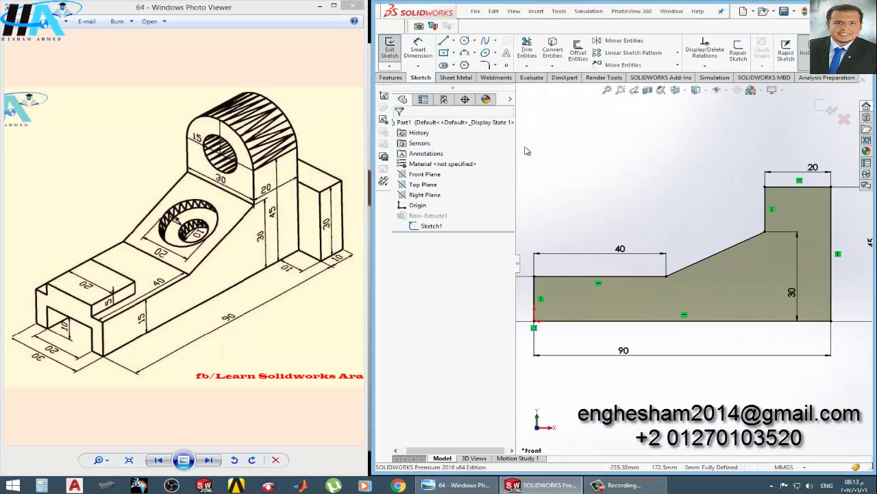
pyautogui.scroll(-3, 806, 202)
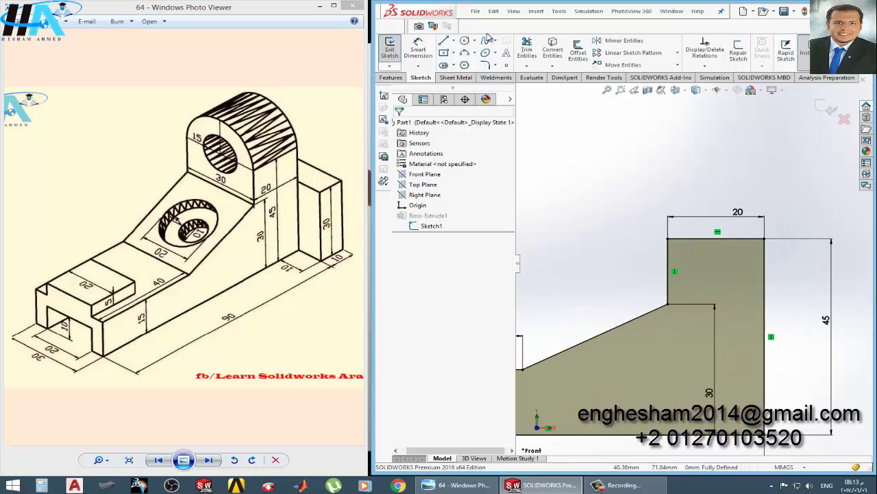
# - Draw a corner rectangle on top of the upright, spanning its 20 mm width
pyautogui.click(447, 60)
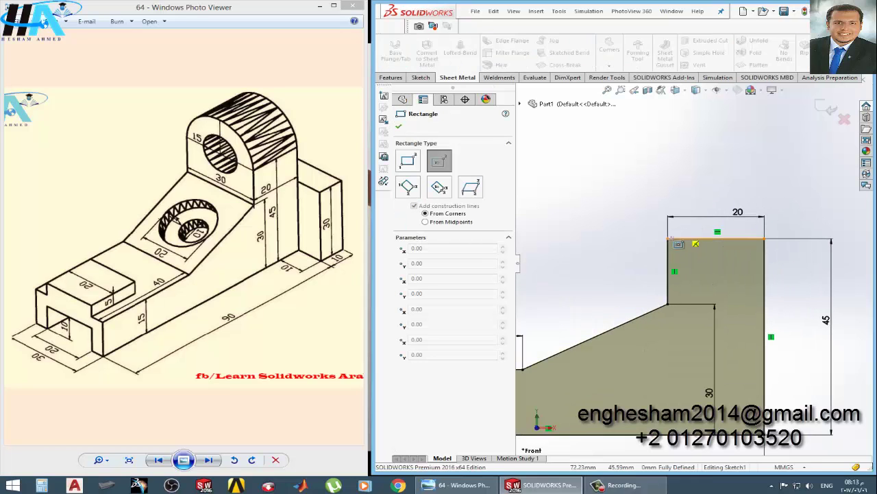
pyautogui.click(667, 239)
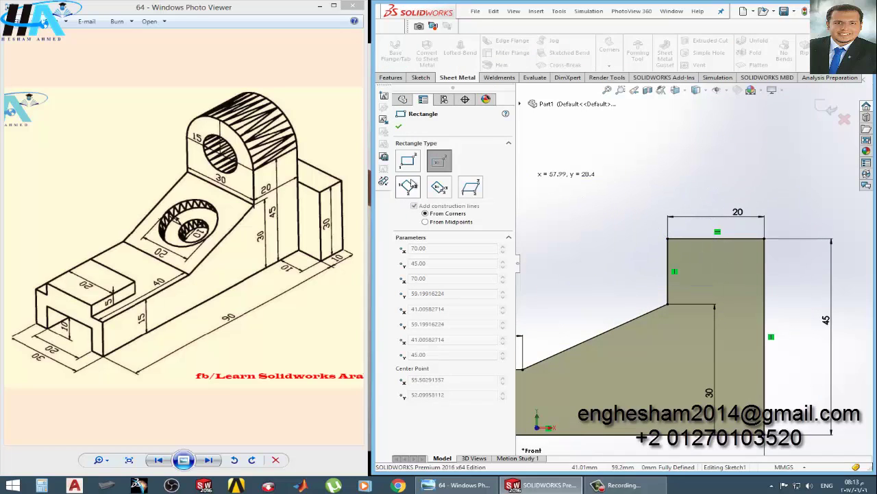
pyautogui.click(414, 160)
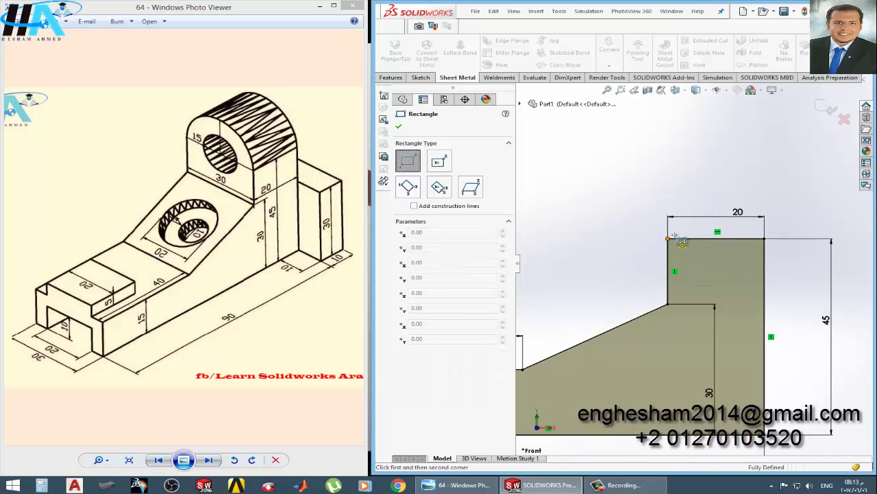
pyautogui.click(668, 238)
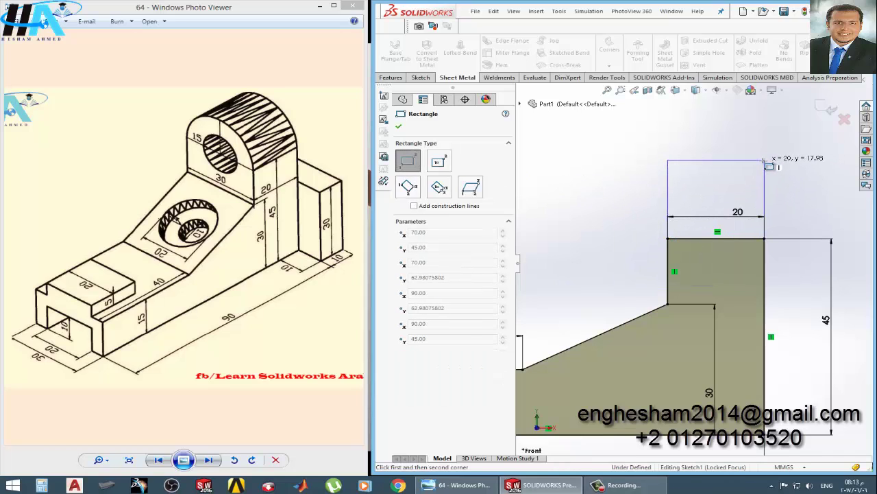
pyautogui.click(764, 159)
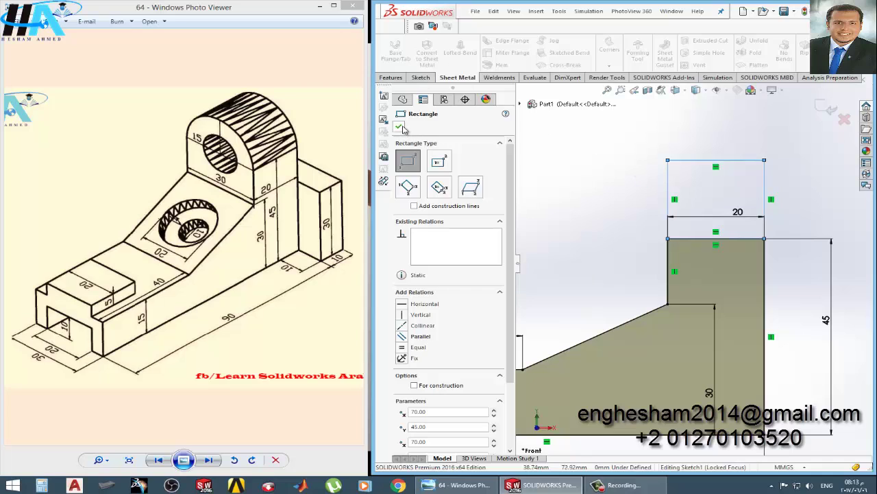
pyautogui.click(402, 128)
# - Dimension the rectangle 15 mm high, trim the shared line, and exit to rebuild
pyautogui.click(421, 78)
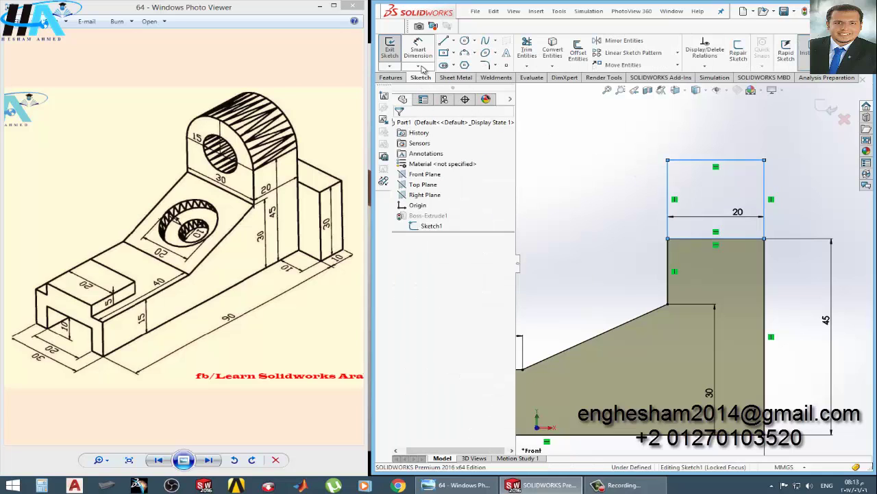
pyautogui.click(426, 54)
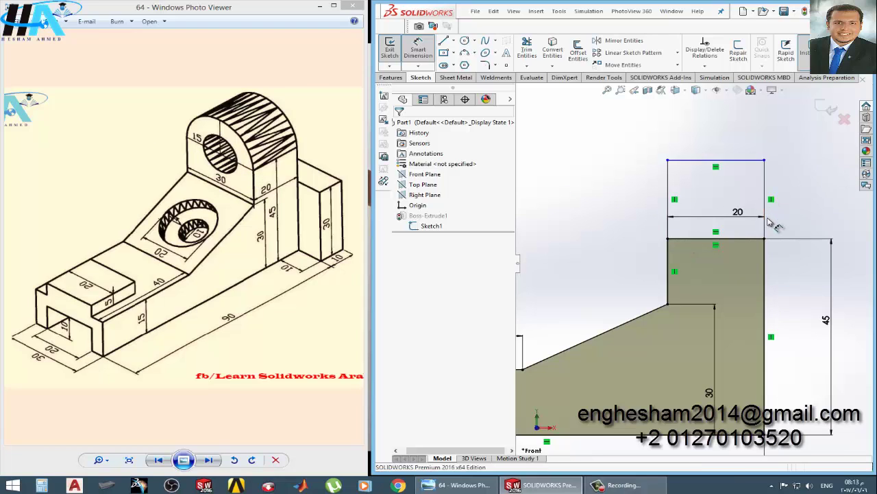
pyautogui.click(766, 209)
pyautogui.click(809, 219)
pyautogui.write('15')
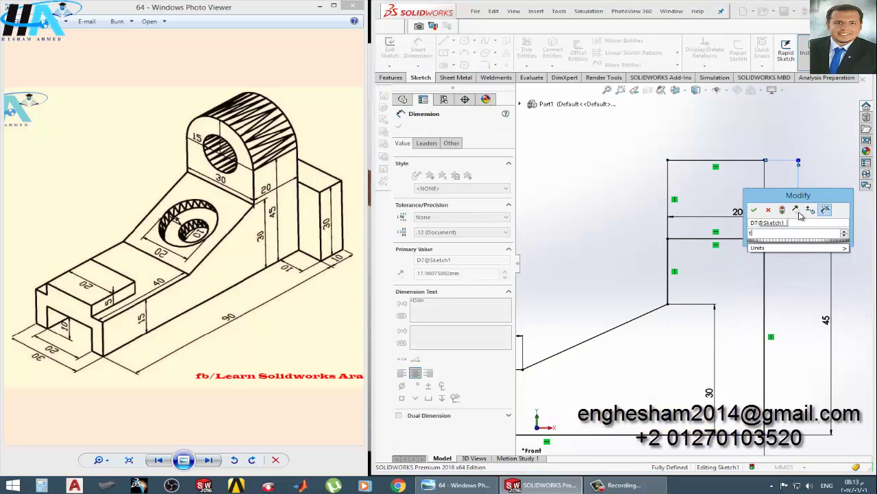
pyautogui.press('Return')
pyautogui.click(527, 47)
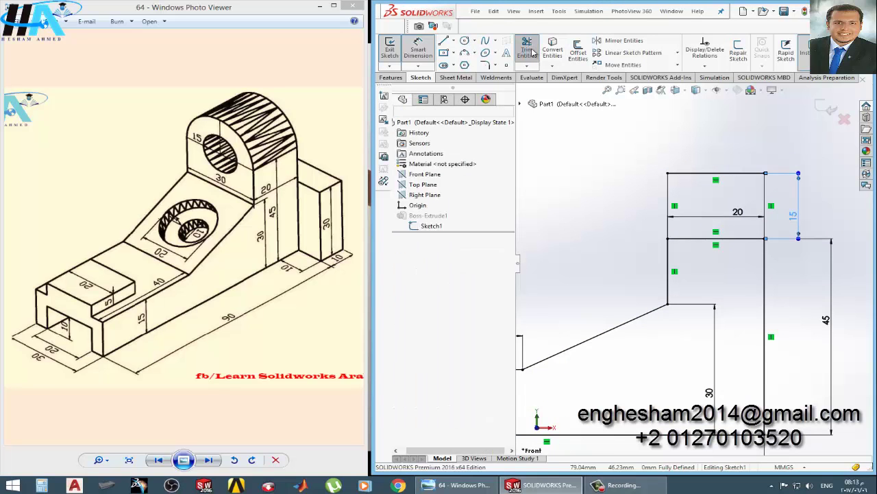
pyautogui.moveTo(724, 240); pyautogui.dragTo(527, 173)
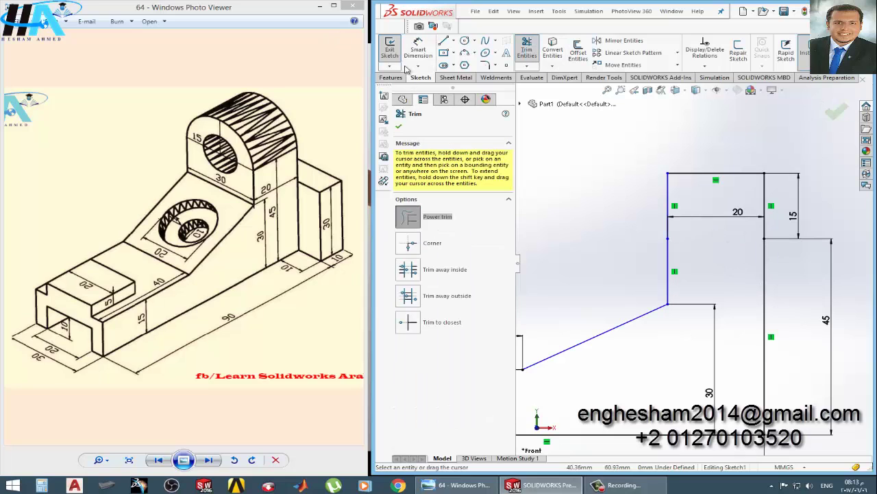
pyautogui.click(390, 49)
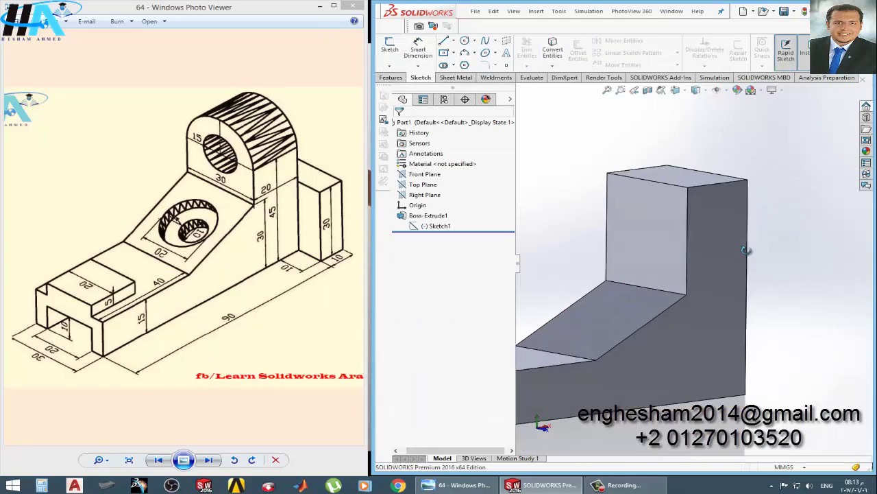
# - Apply a full round fillet across the upright's right side, top and left side faces
pyautogui.moveTo(746, 250); pyautogui.dragTo(602, 196, button='middle')
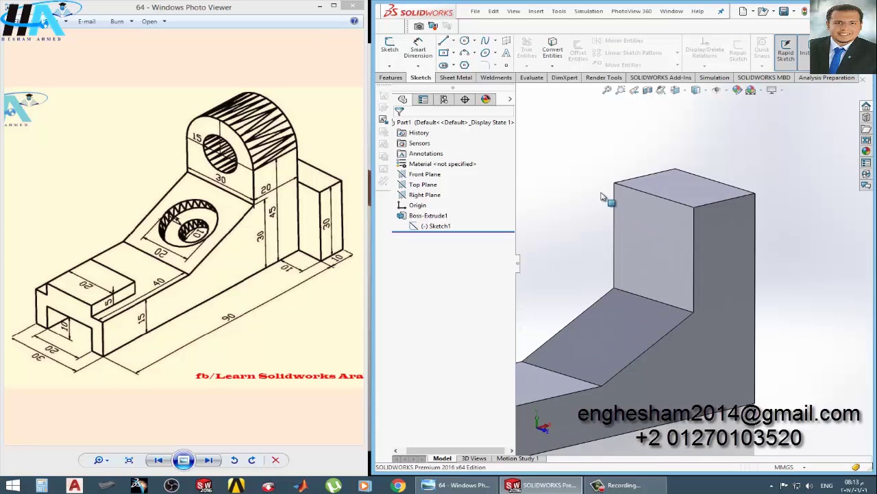
pyautogui.click(391, 78)
pyautogui.click(671, 45)
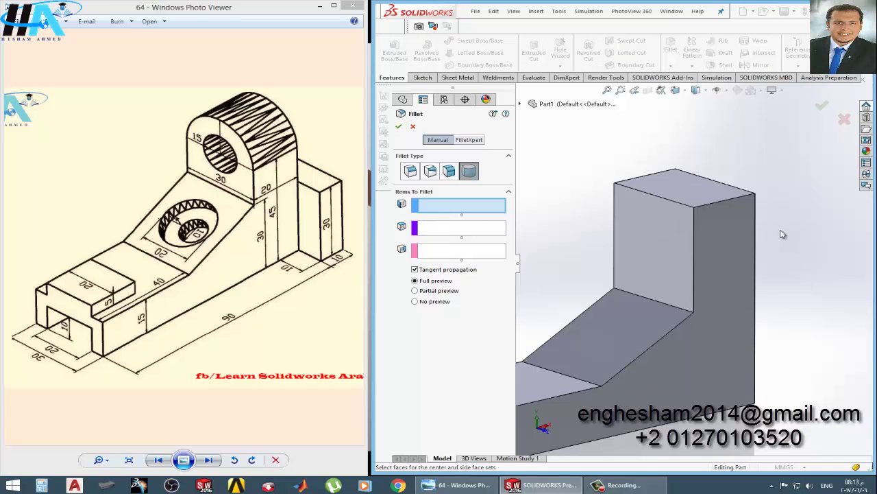
pyautogui.click(732, 236)
pyautogui.click(466, 235)
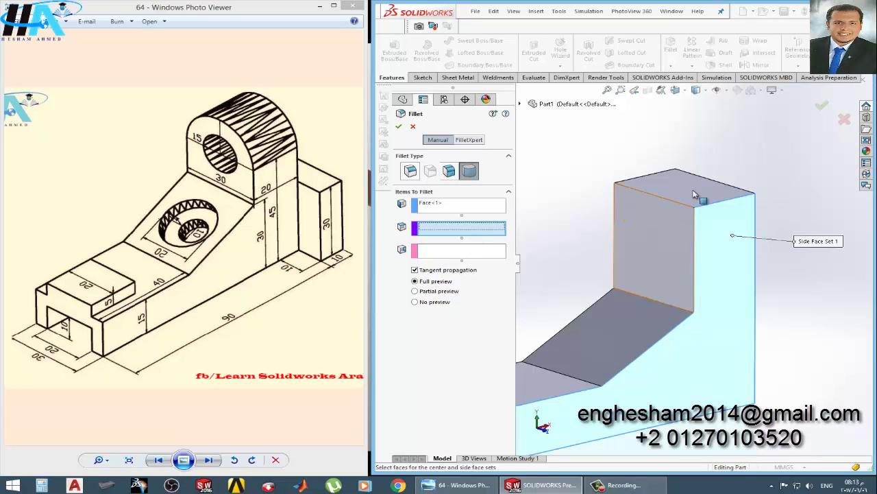
pyautogui.click(709, 197)
pyautogui.click(451, 255)
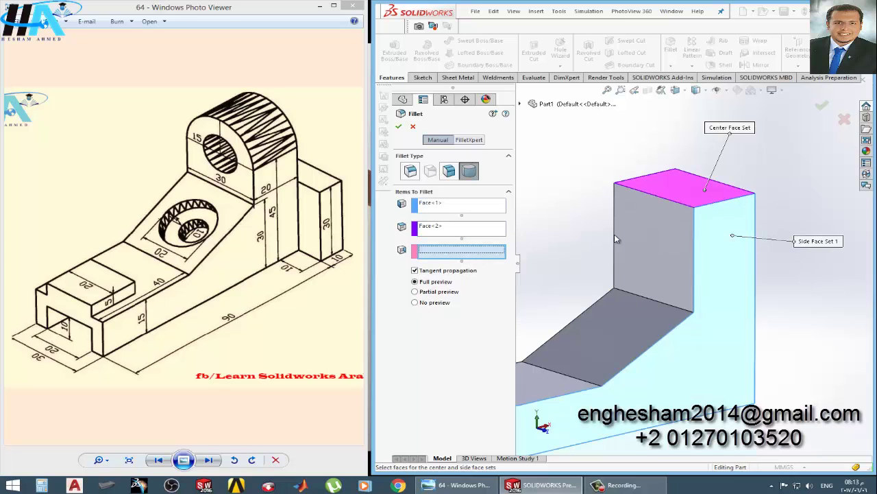
pyautogui.moveTo(614, 233); pyautogui.dragTo(612, 238, button='middle')
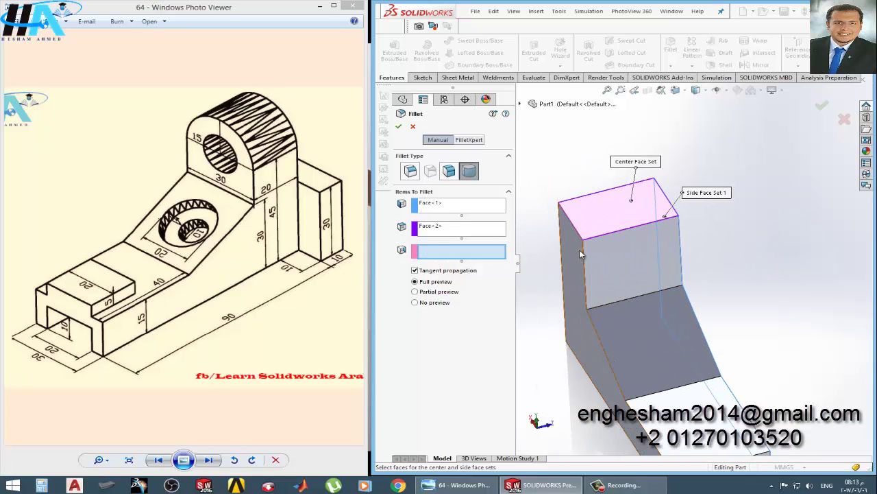
pyautogui.click(583, 257)
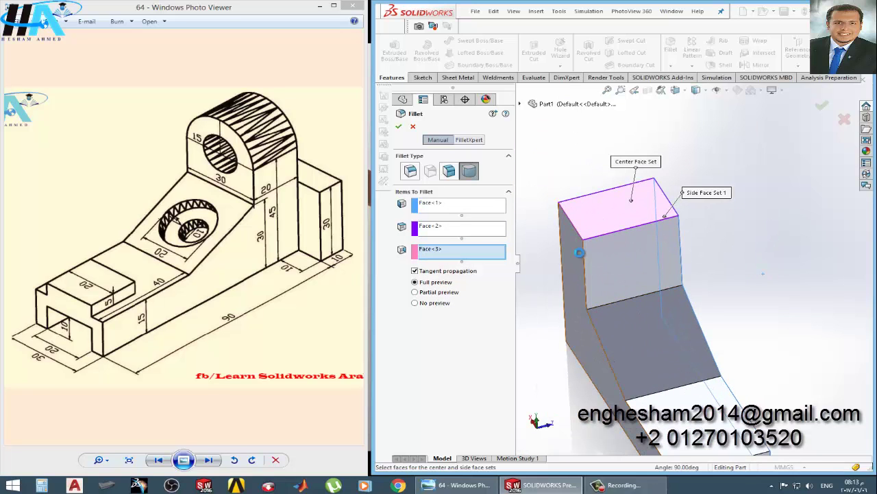
pyautogui.click(399, 128)
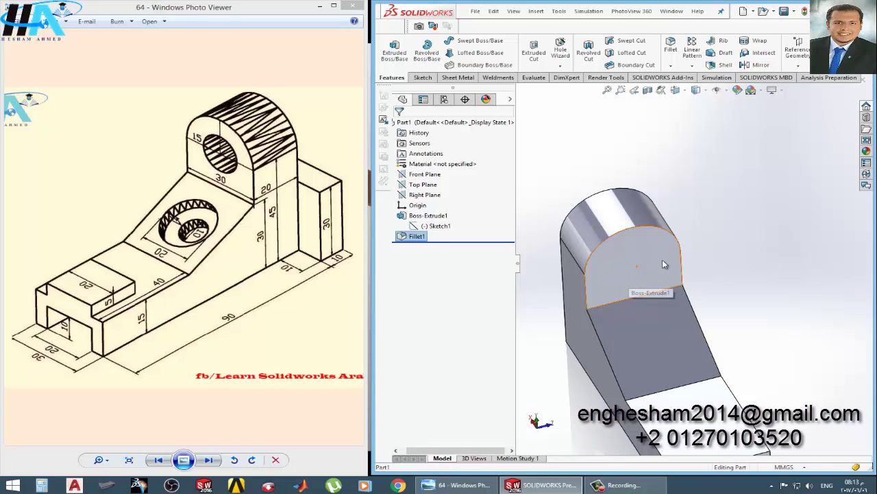
pyautogui.click(664, 265)
# - Sketch a circle at the arc centre on the upright's front face with a 15 mm diameter
pyautogui.click(675, 247)
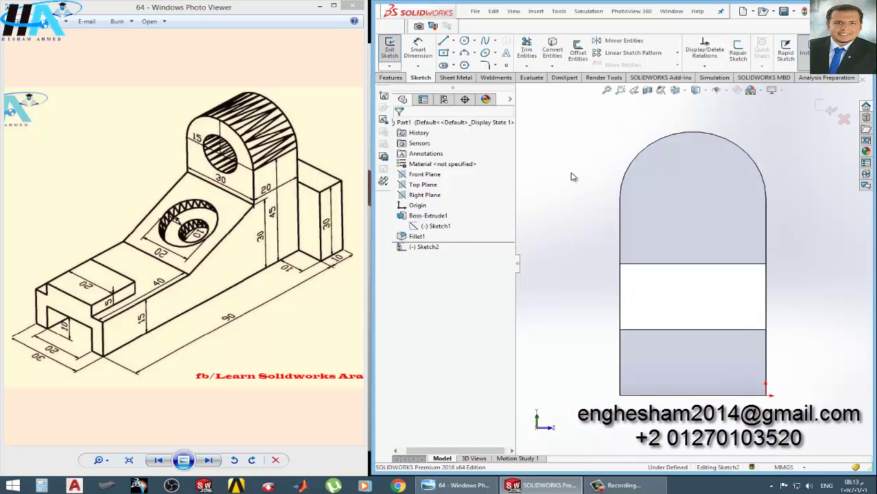
pyautogui.click(464, 41)
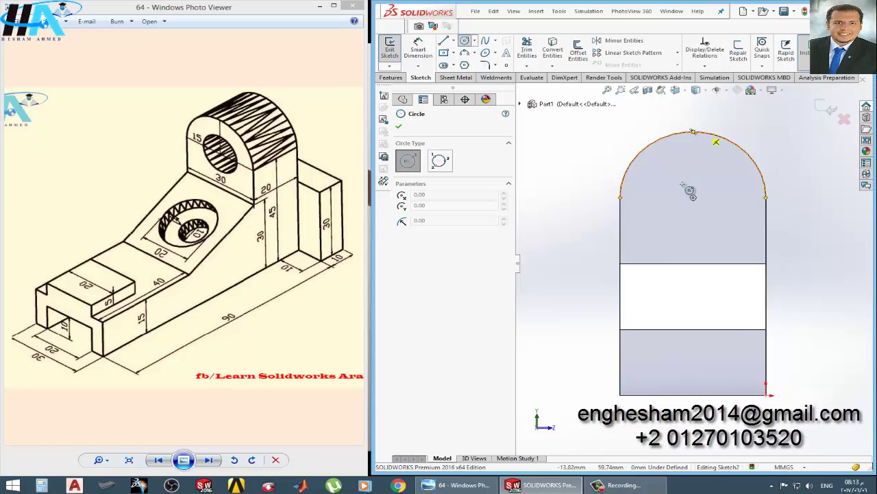
pyautogui.click(693, 199)
pyautogui.click(724, 208)
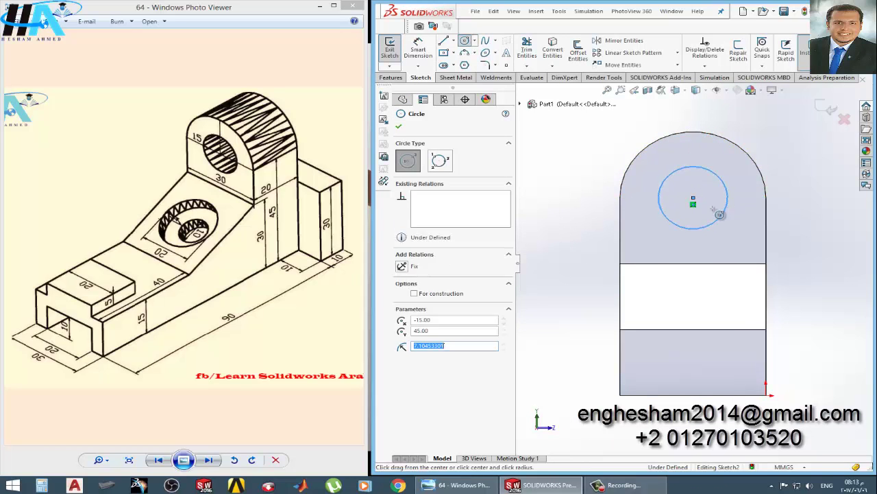
pyautogui.click(418, 48)
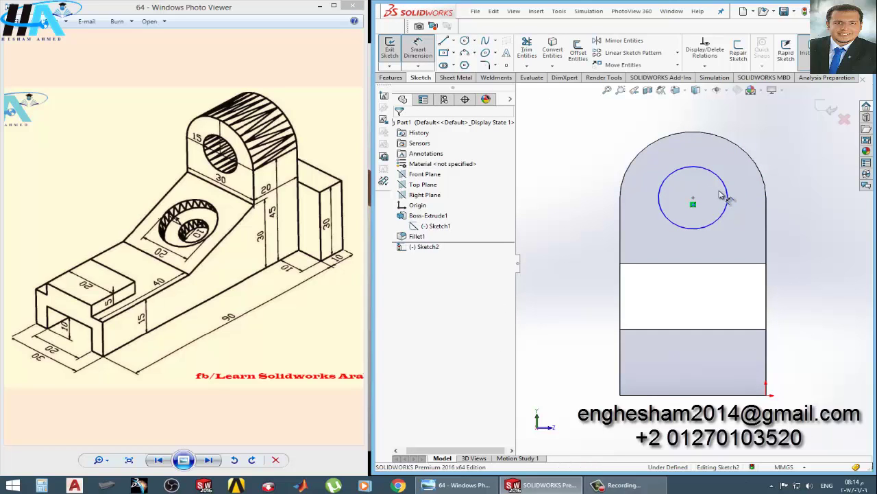
pyautogui.click(725, 195)
pyautogui.click(746, 216)
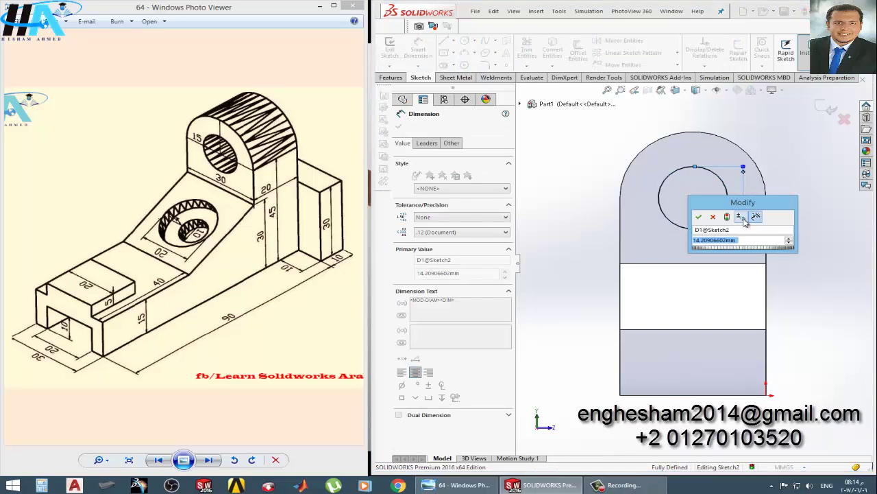
pyautogui.write('15')
pyautogui.press('Return')
pyautogui.click(389, 48)
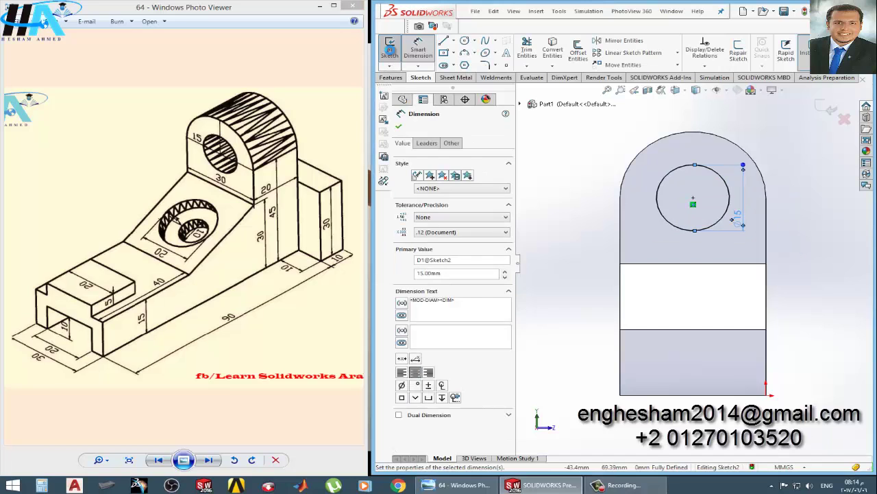
pyautogui.click(534, 49)
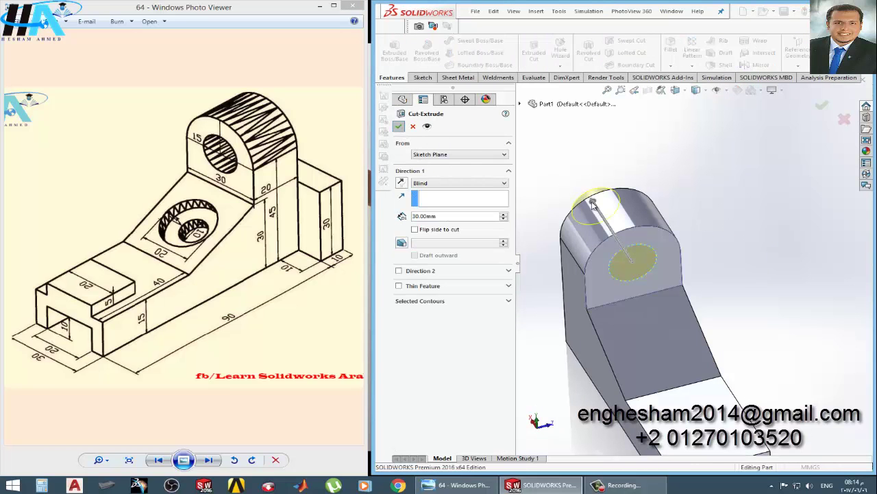
# - Cut the 15 mm circle 30 mm deep through the upright and orbit to see the hole
pyautogui.press('Return')
pyautogui.scroll(-2, 650, 291)
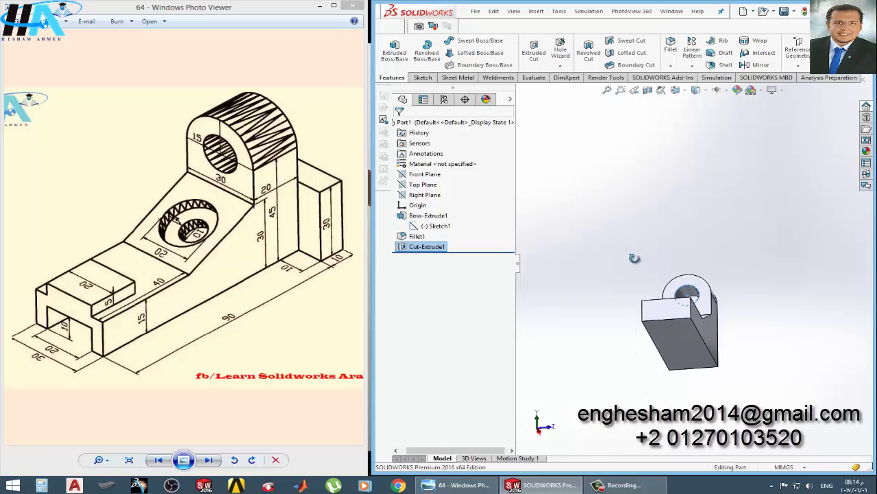
pyautogui.moveTo(677, 334); pyautogui.dragTo(619, 294, button='middle')
pyautogui.click(686, 334)
# - Start a new sketch on the bracket's low front face
pyautogui.scroll(-4, 615, 356)
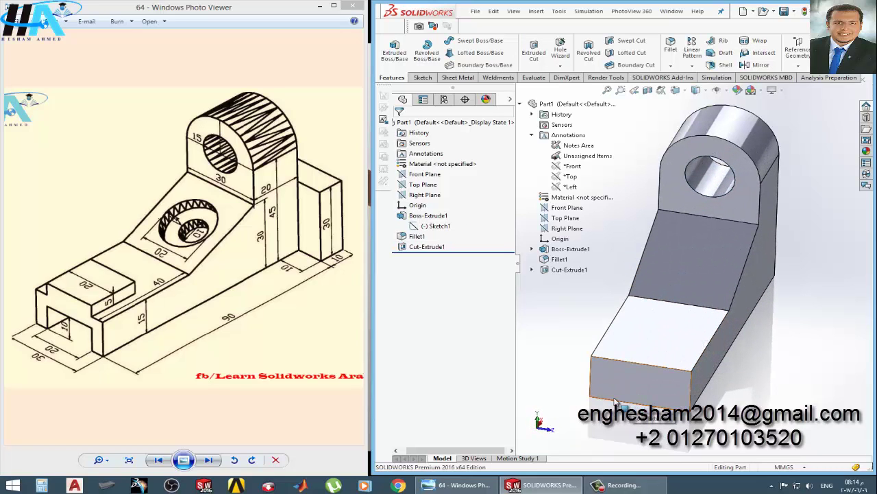
pyautogui.click(643, 399)
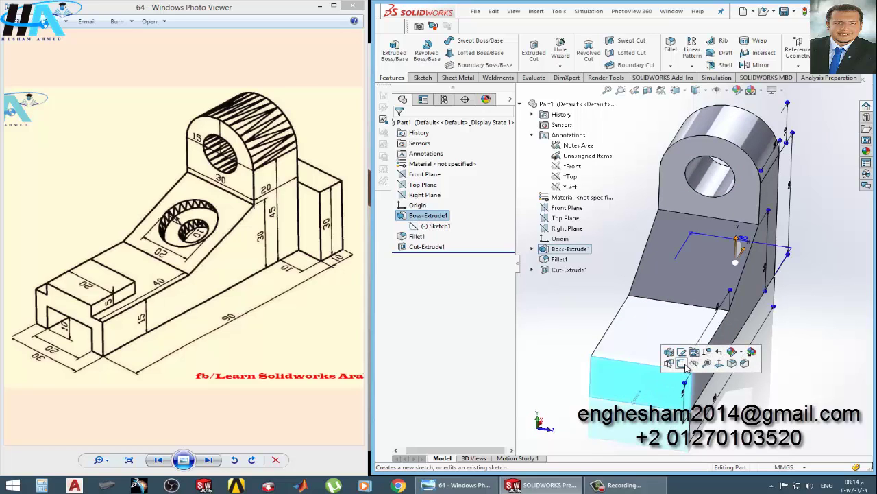
pyautogui.click(667, 370)
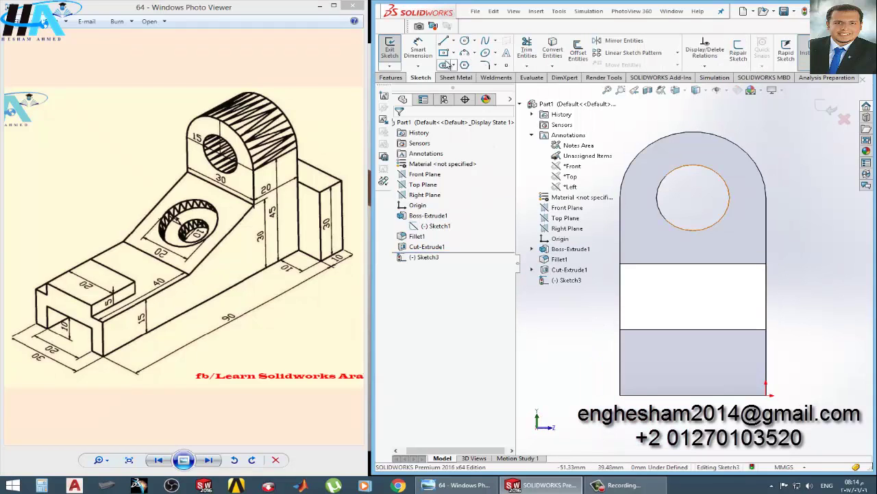
# - Draw a corner rectangle on the low front face and dimension its height to 10 mm
pyautogui.click(449, 53)
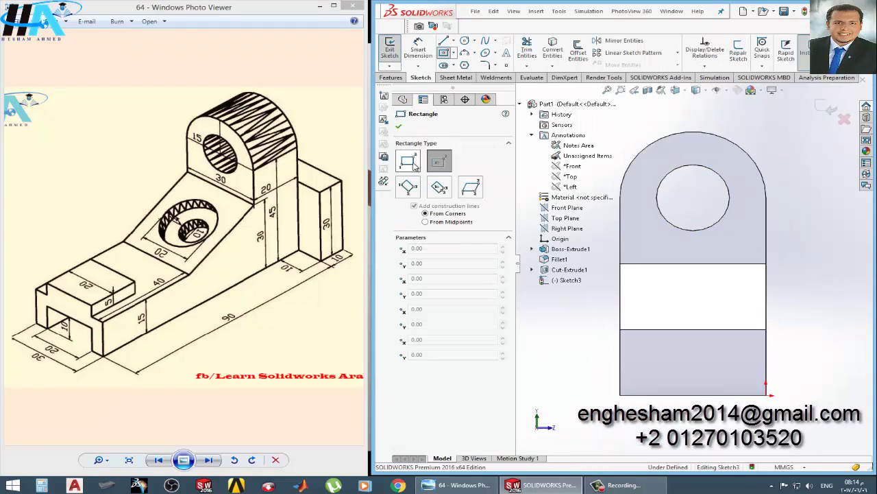
pyautogui.click(651, 395)
pyautogui.click(737, 347)
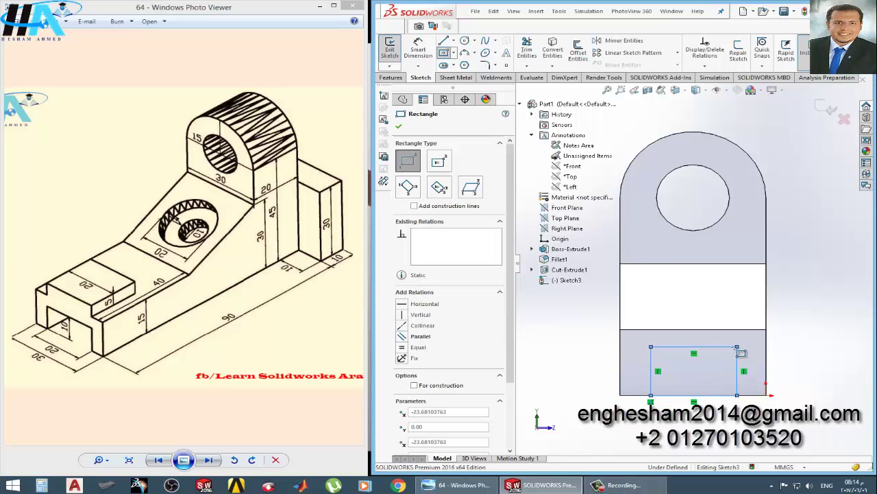
pyautogui.click(411, 52)
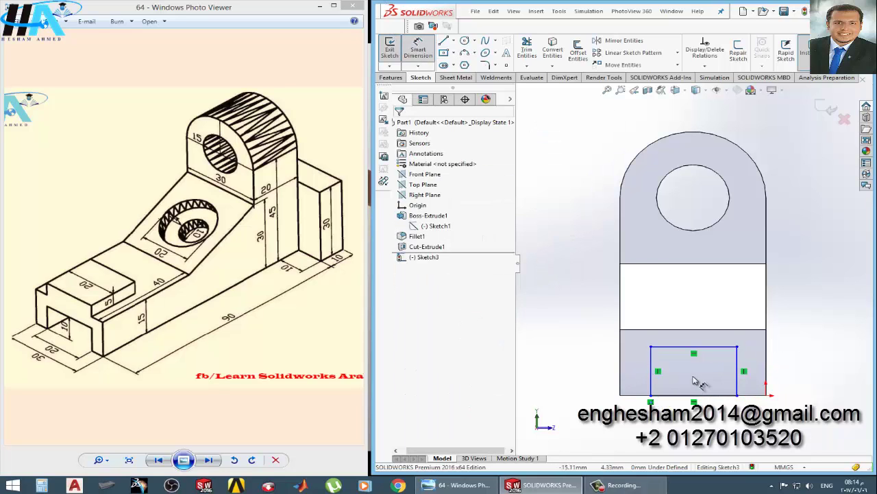
pyautogui.click(738, 384)
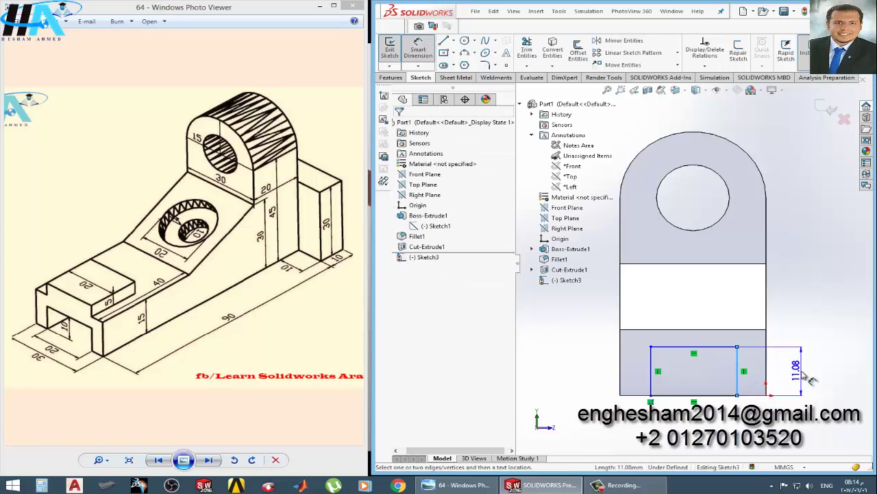
pyautogui.click(792, 367)
pyautogui.write('10')
pyautogui.press('Return')
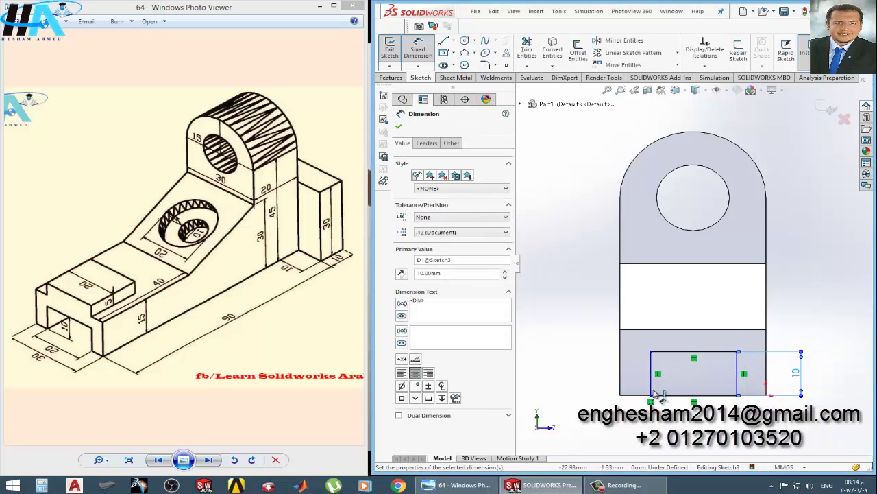
# - Offset the rectangle 5 mm from the left edge, set its width to 20, and exit the sketch
pyautogui.click(652, 394)
pyautogui.click(621, 398)
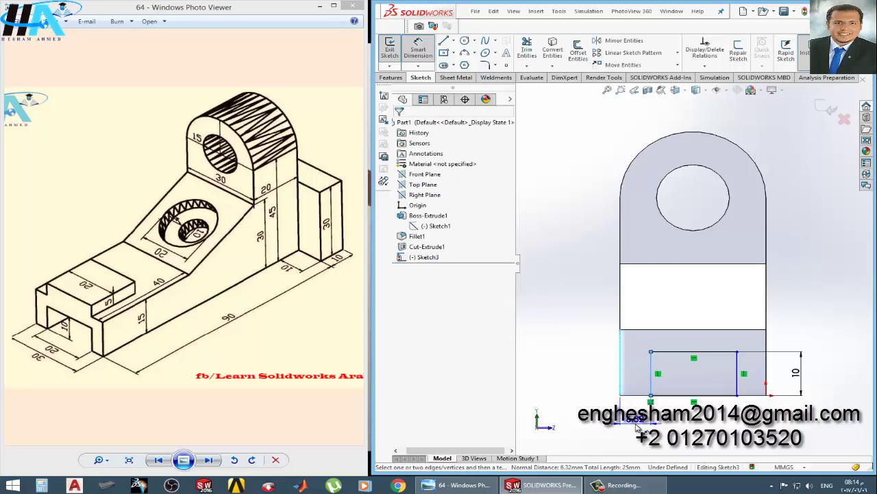
pyautogui.click(637, 426)
pyautogui.write('5')
pyautogui.press('Return')
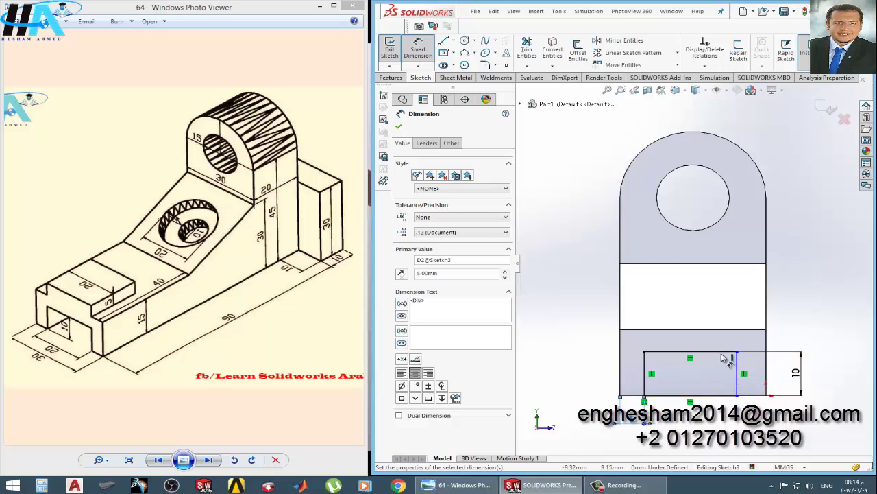
pyautogui.click(721, 354)
pyautogui.click(708, 376)
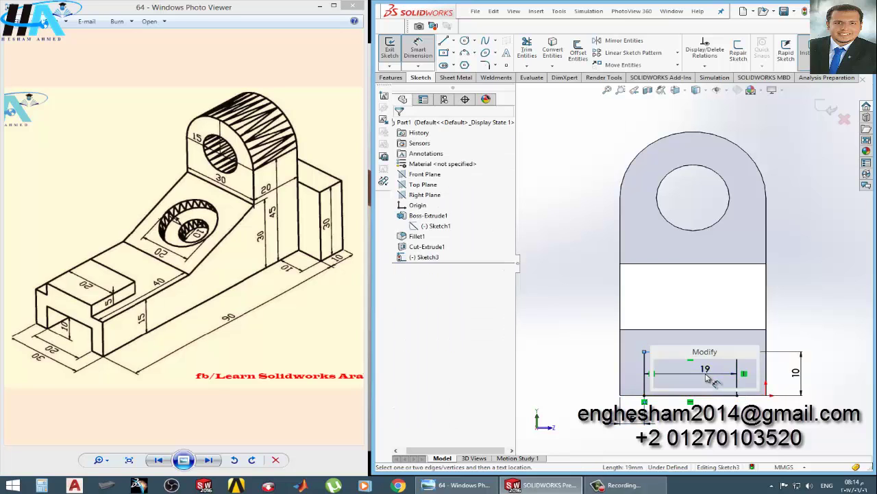
pyautogui.write('20')
pyautogui.press('Return')
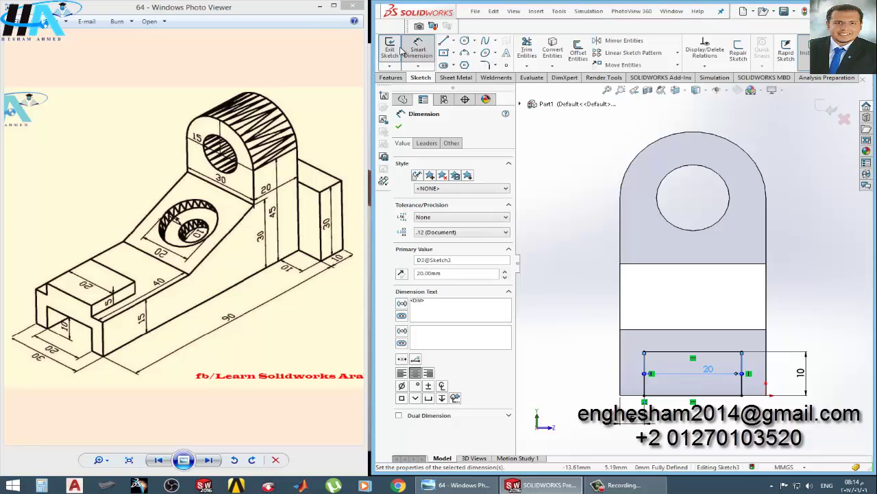
pyautogui.click(389, 48)
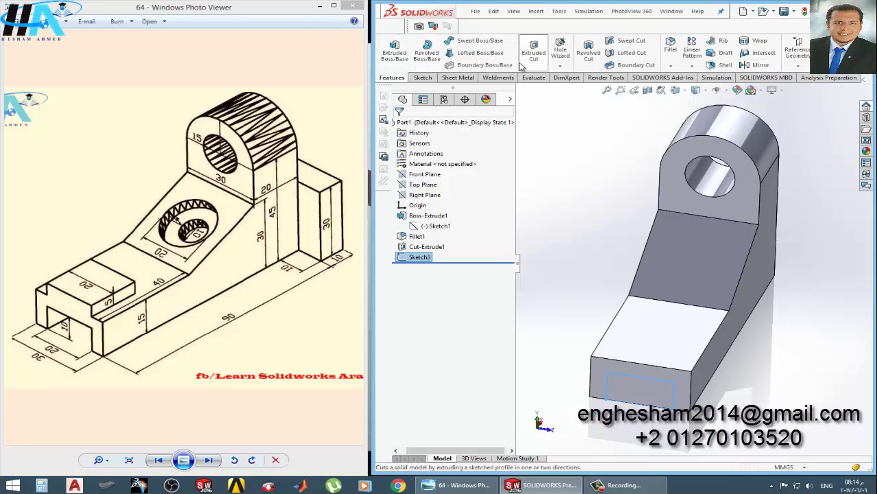
# - Cut the 20 by 10 mm rectangle Through All, leaving a channel under the low end
pyautogui.click(538, 54)
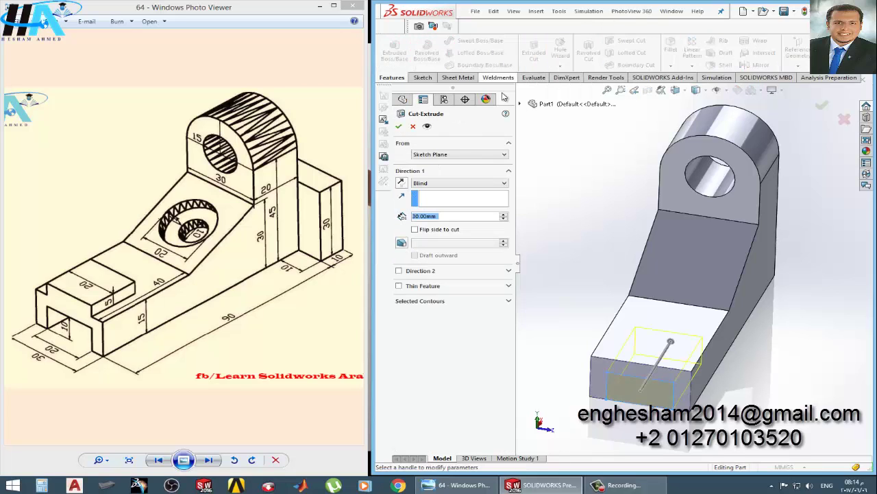
pyautogui.click(438, 183)
pyautogui.click(429, 199)
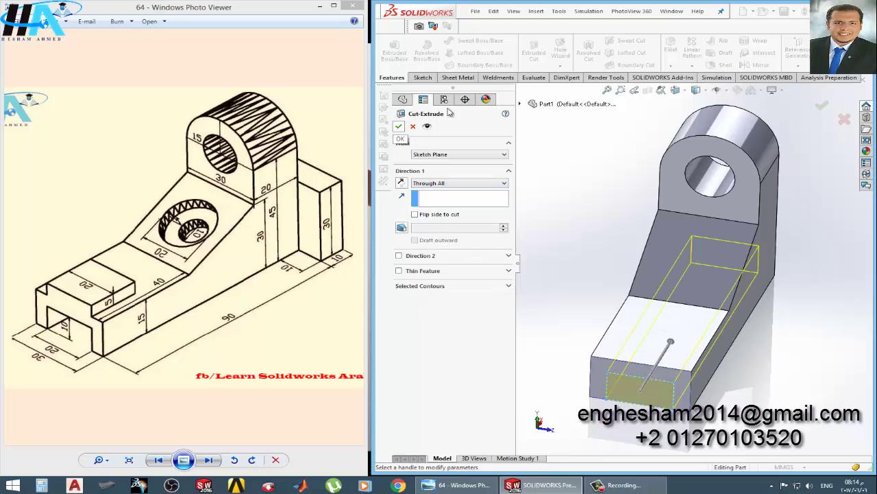
pyautogui.click(398, 126)
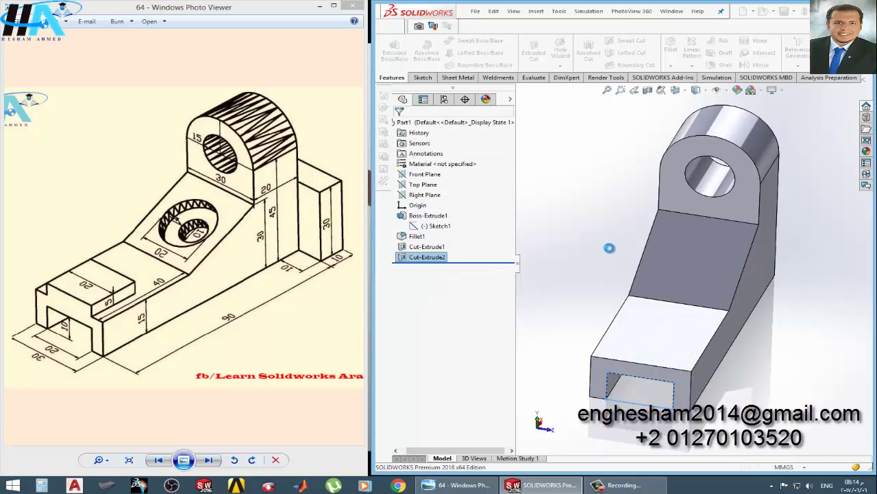
pyautogui.click(661, 378)
# - Start a sketch on the U-shaped end face and draw a rectangle above the channel
pyautogui.click(711, 355)
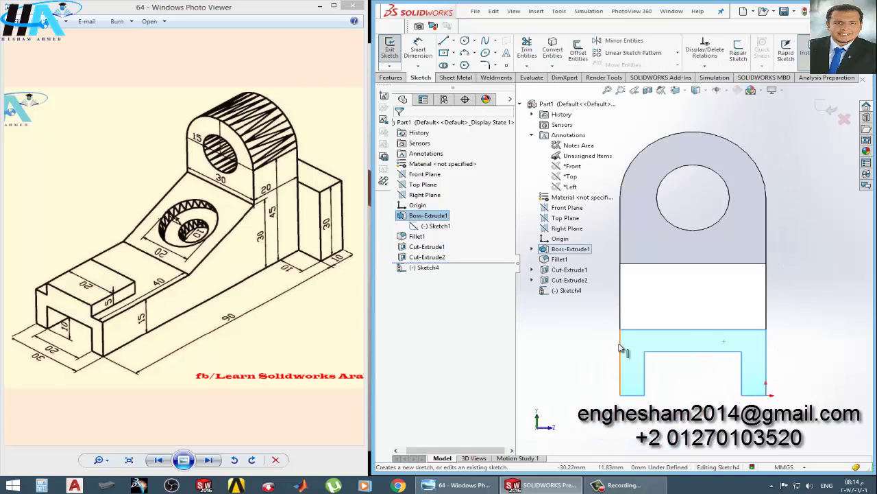
pyautogui.click(578, 340)
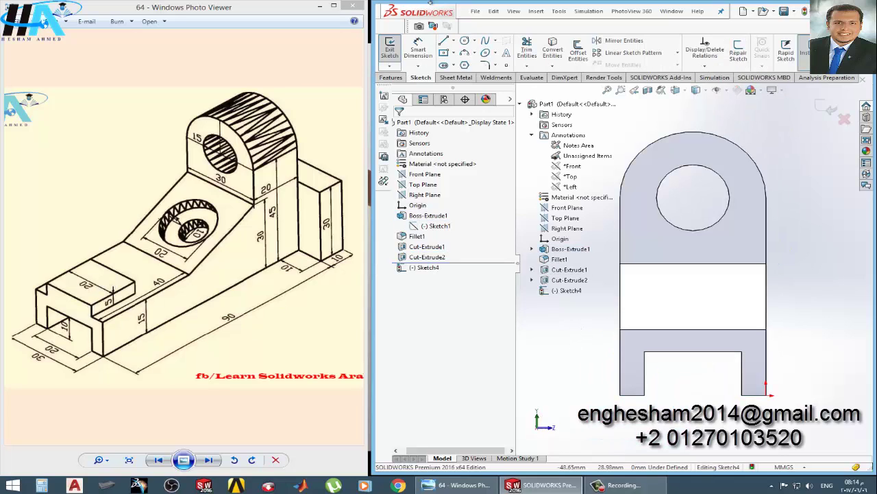
pyautogui.click(445, 55)
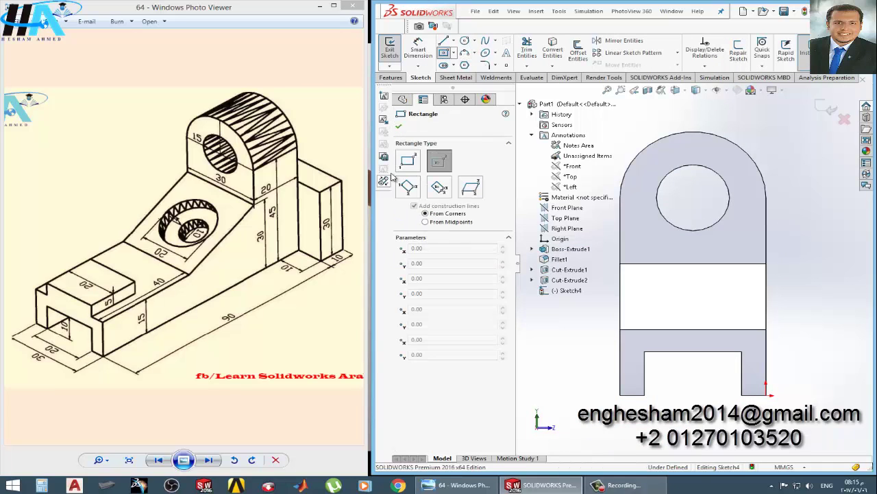
pyautogui.click(646, 330)
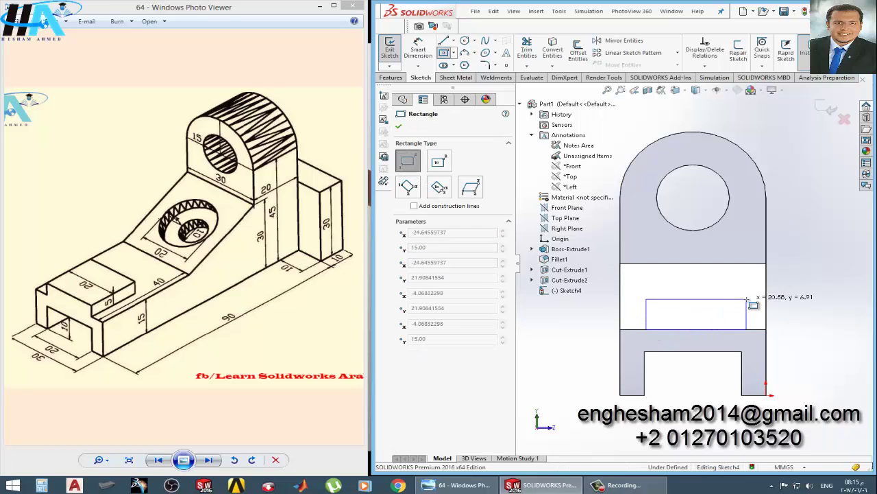
pyautogui.click(746, 299)
# - Dimension the rectangle 5 mm high and 20 mm wide
pyautogui.click(418, 48)
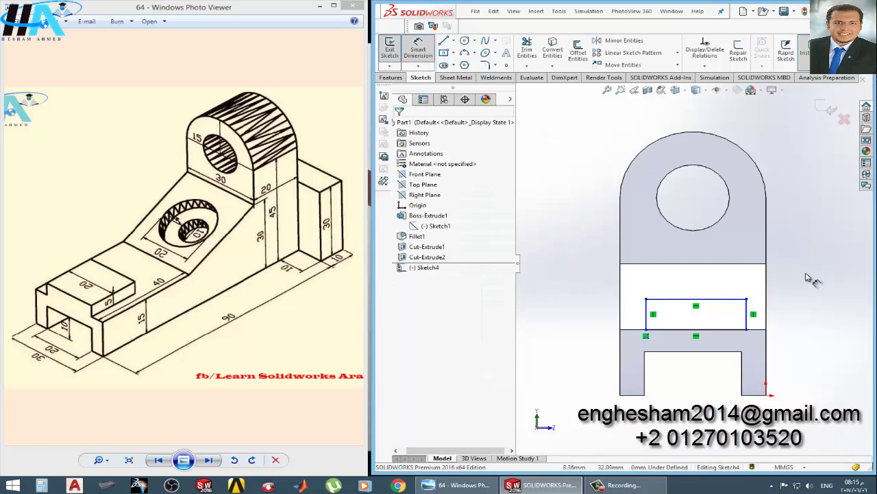
pyautogui.click(760, 326)
pyautogui.click(789, 314)
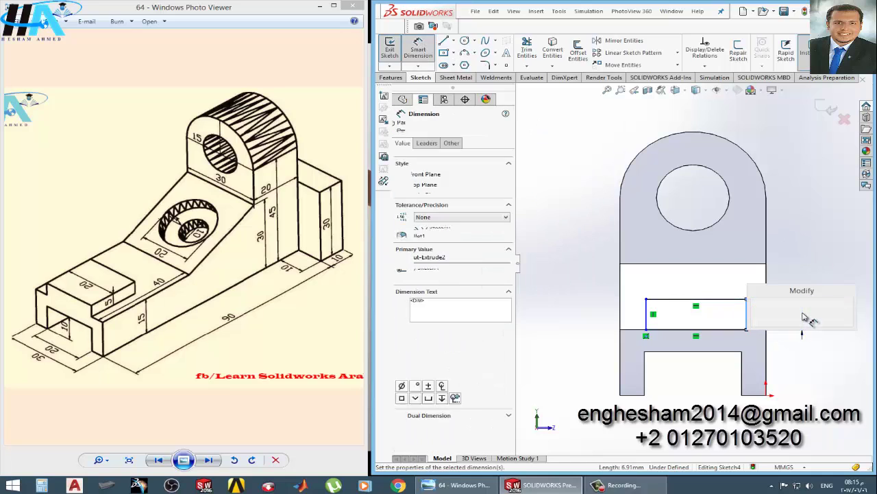
pyautogui.write('5')
pyautogui.press('Return')
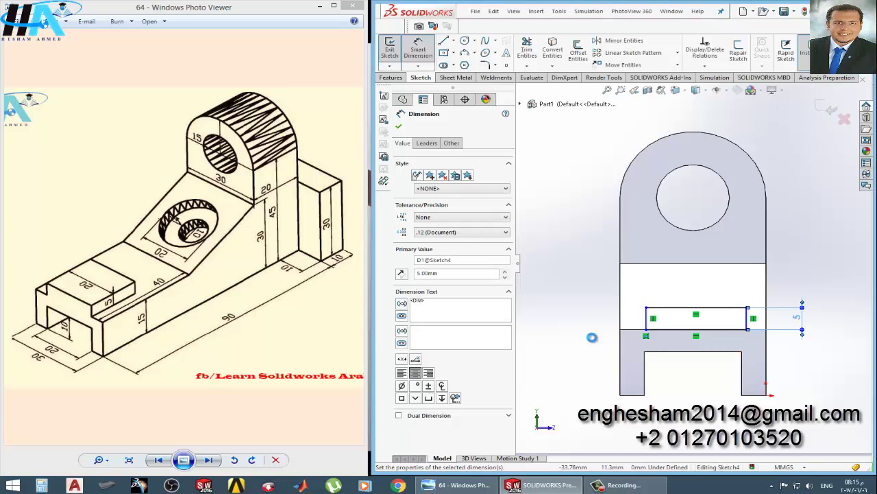
pyautogui.click(730, 308)
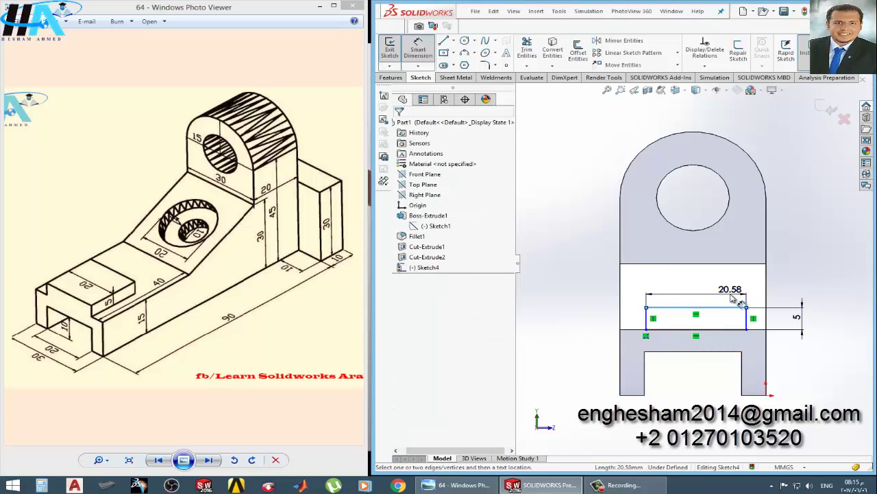
pyautogui.click(727, 294)
pyautogui.write('20')
pyautogui.press('Return')
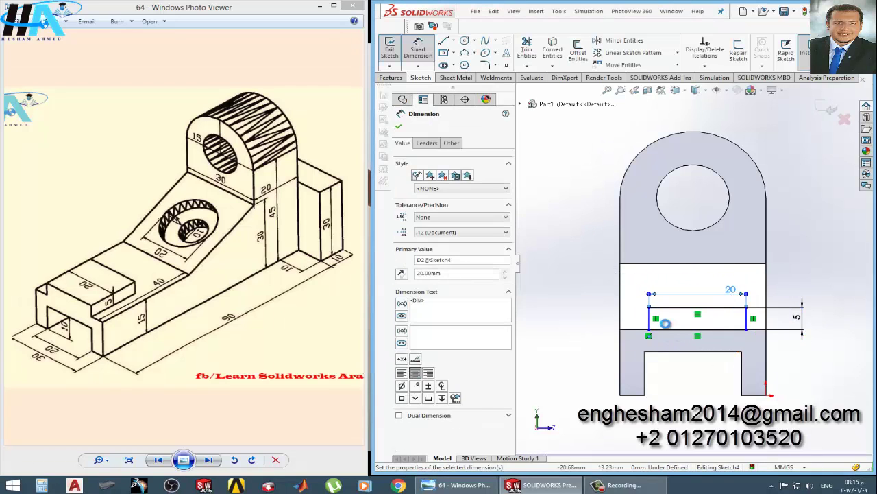
# - Offset the rectangle 5 mm from the part's left edge and exit the sketch
pyautogui.click(649, 320)
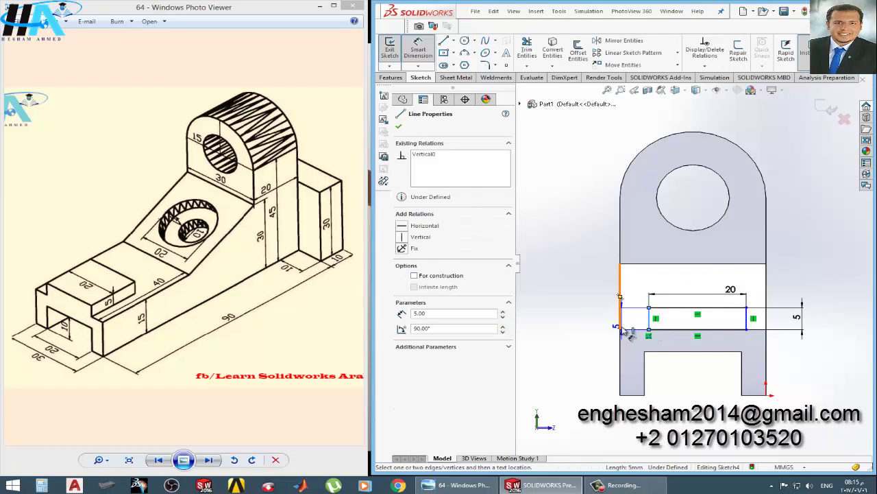
pyautogui.click(623, 329)
pyautogui.click(626, 353)
pyautogui.write('5')
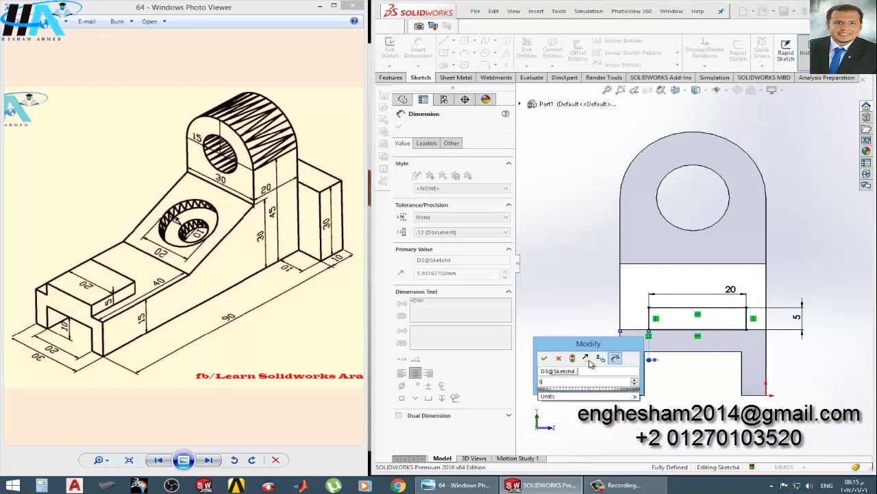
pyautogui.press('Return')
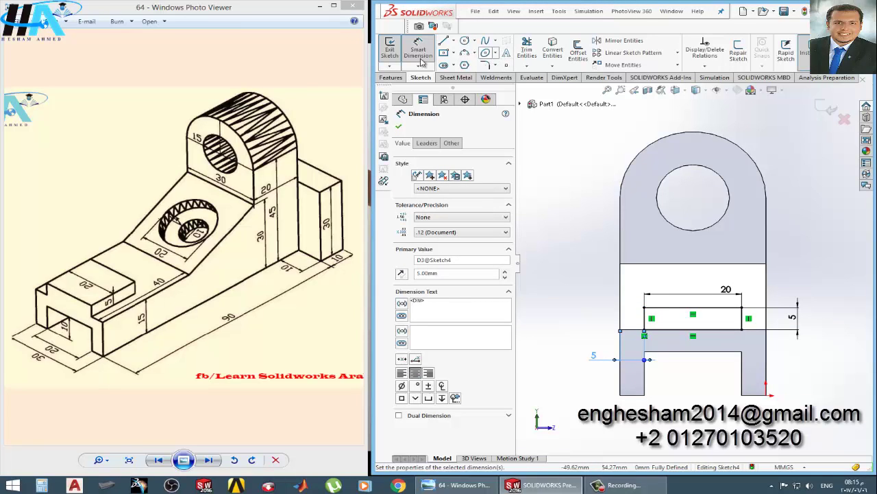
pyautogui.click(390, 48)
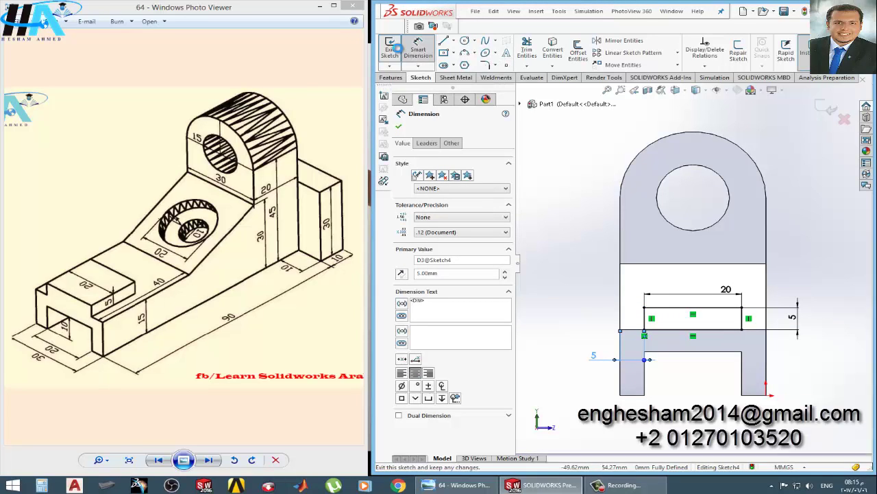
# - Extrude the 20 by 5 mm rectangle 20 mm, flipped, into a block on the front base
pyautogui.click(395, 48)
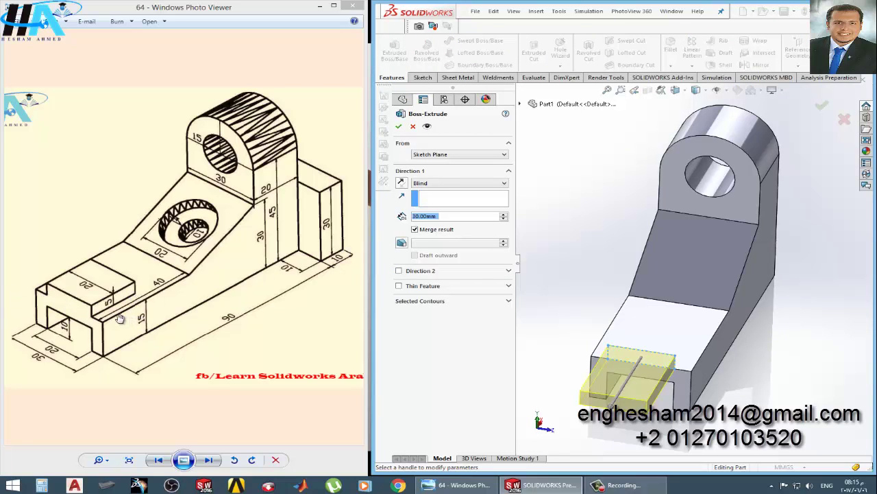
pyautogui.click(403, 183)
pyautogui.write('2')
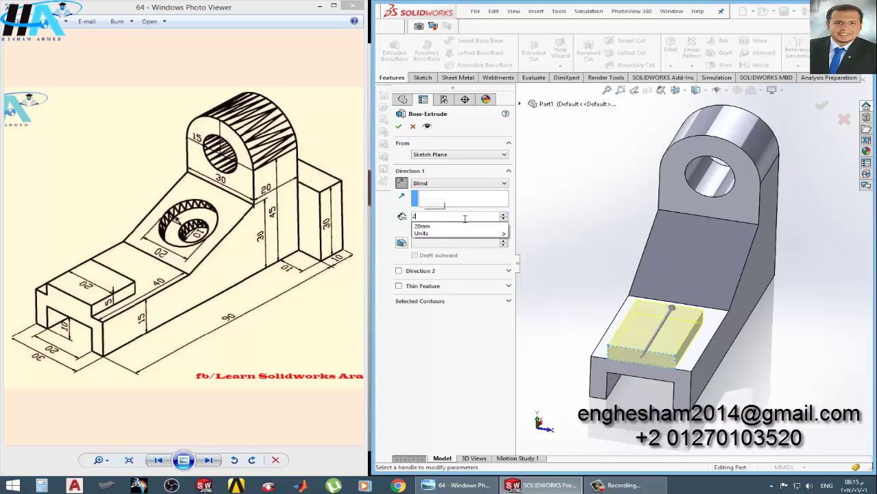
pyautogui.scroll(-1, 466, 219)
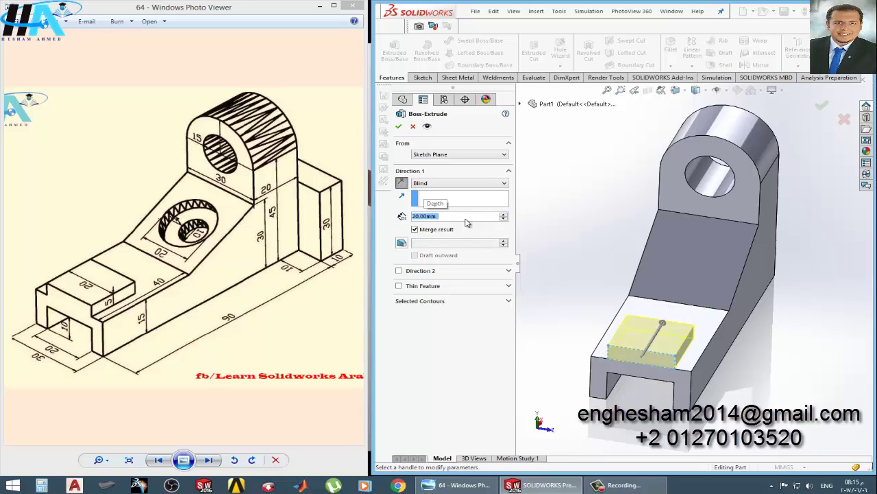
pyautogui.click(400, 127)
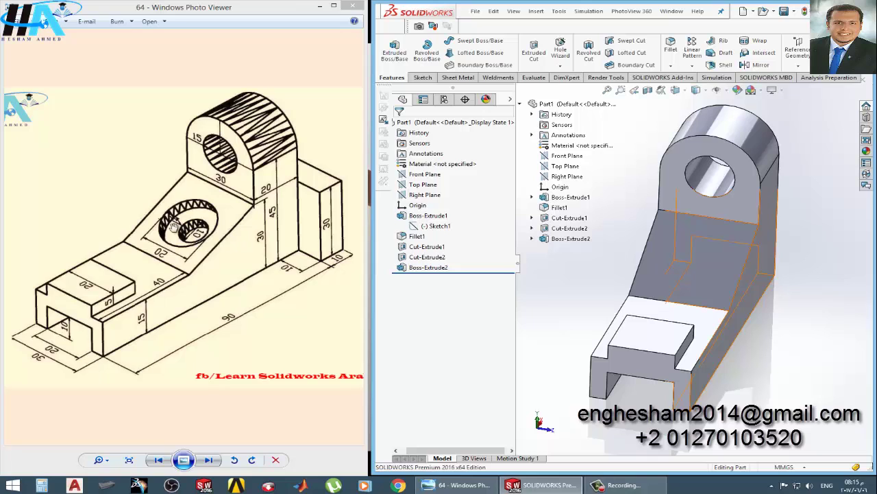
# - Start a sketch on the sloped face and draw a diagonal construction centerline across it
pyautogui.click(691, 276)
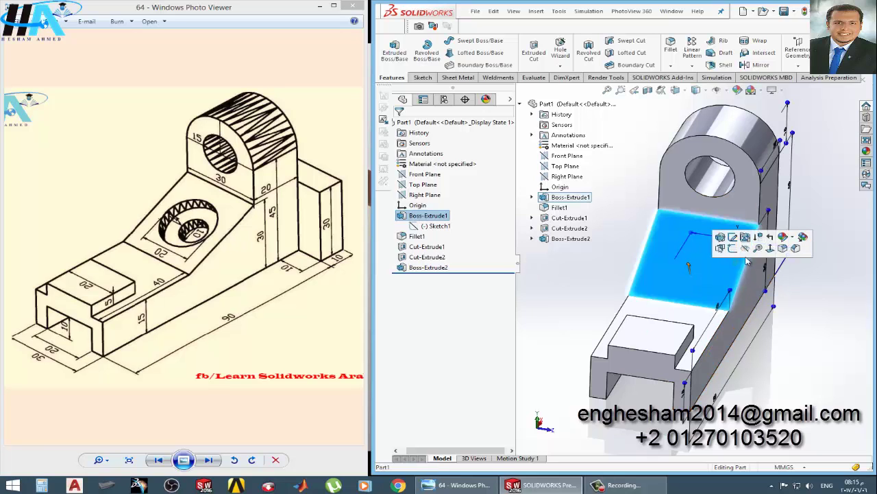
pyautogui.click(701, 268)
pyautogui.click(656, 369)
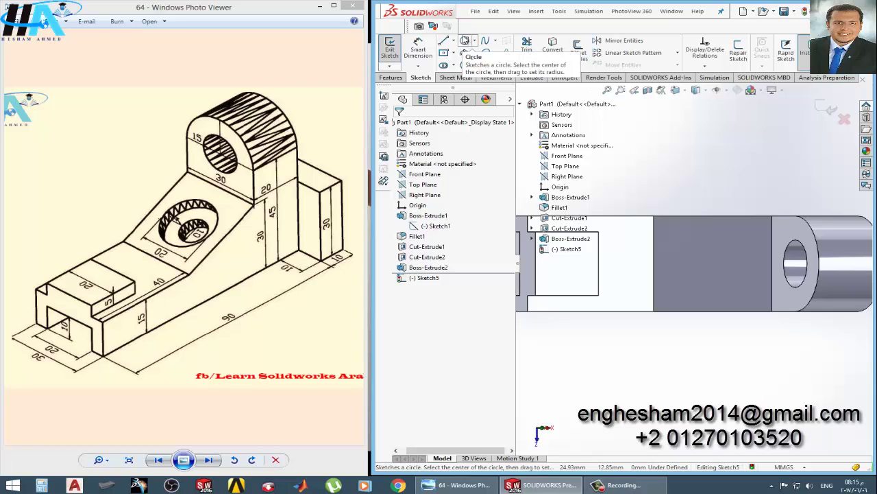
pyautogui.click(451, 41)
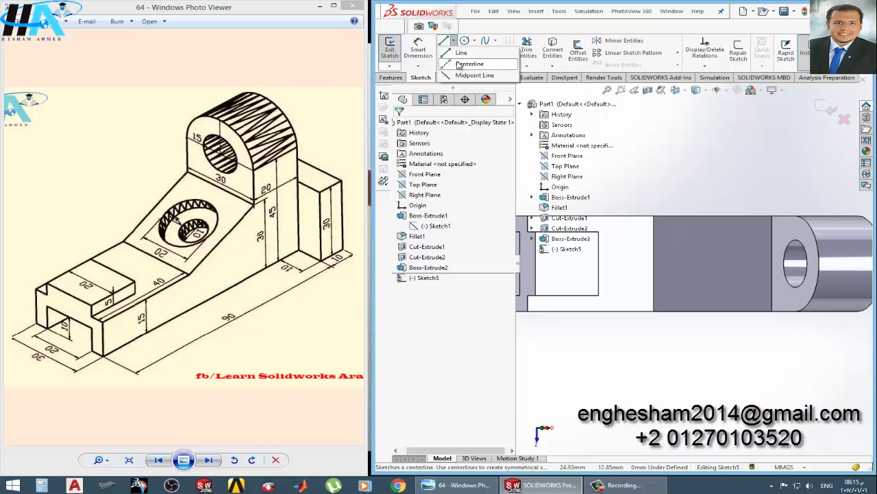
pyautogui.click(473, 63)
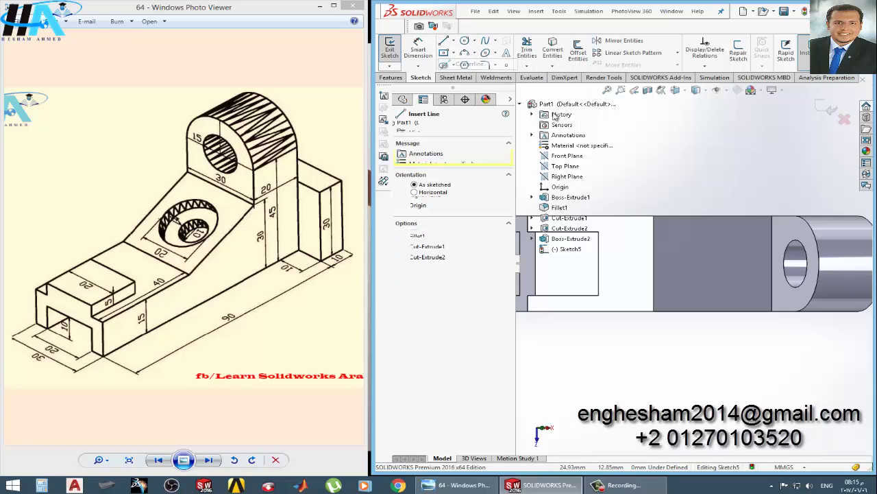
pyautogui.click(655, 218)
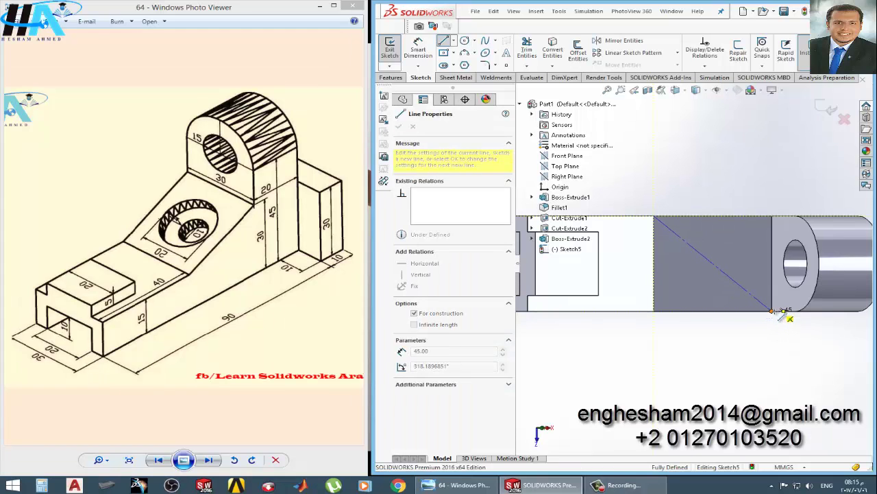
pyautogui.press('Escape')
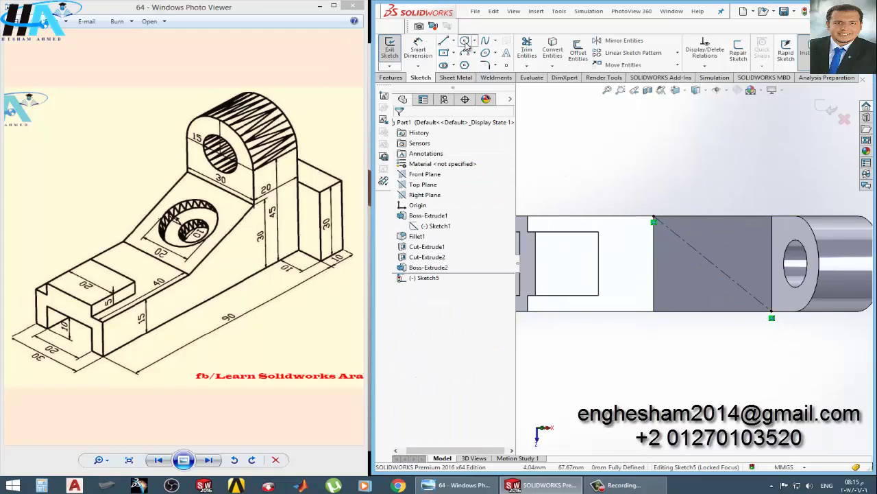
# - Draw a circle at the diagonal's midpoint, dimension its diameter, and exit the sketch
pyautogui.click(465, 41)
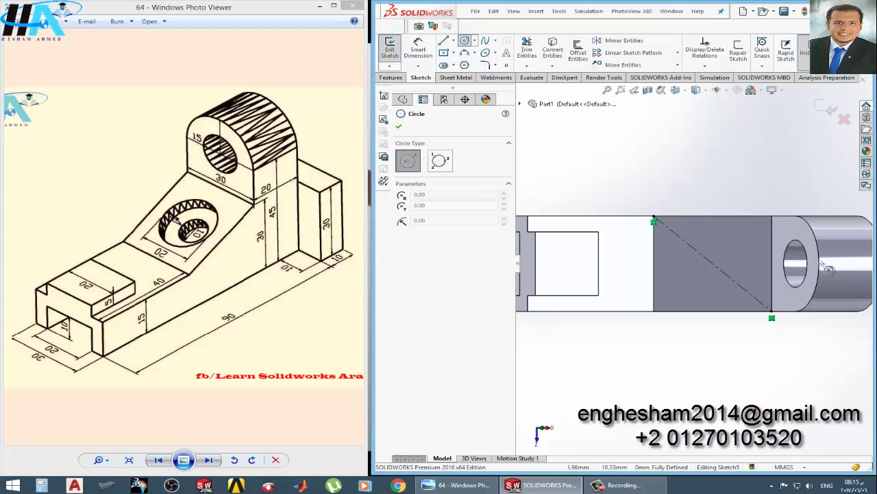
pyautogui.click(712, 264)
pyautogui.click(732, 274)
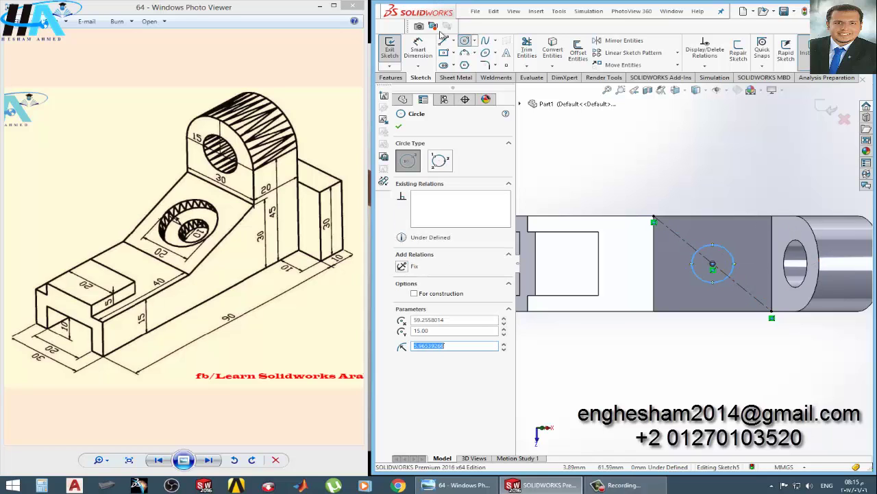
pyautogui.click(418, 49)
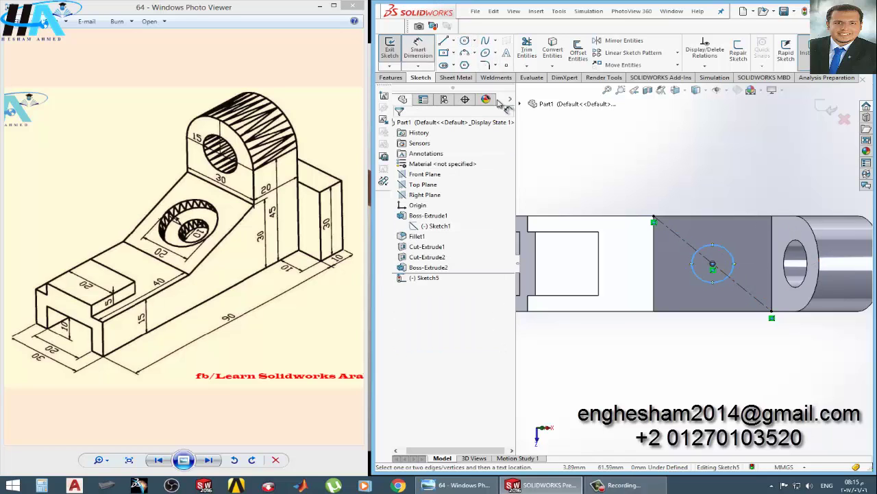
pyautogui.click(722, 289)
pyautogui.click(713, 340)
pyautogui.press('Return')
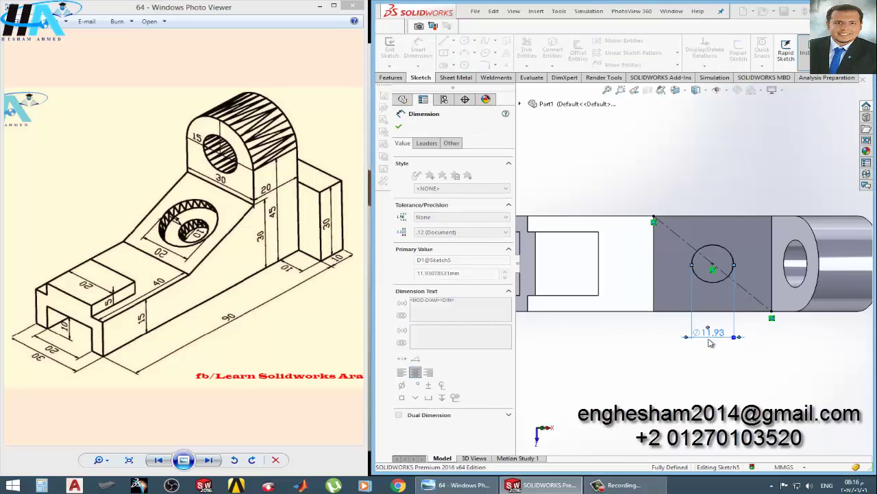
pyautogui.click(390, 49)
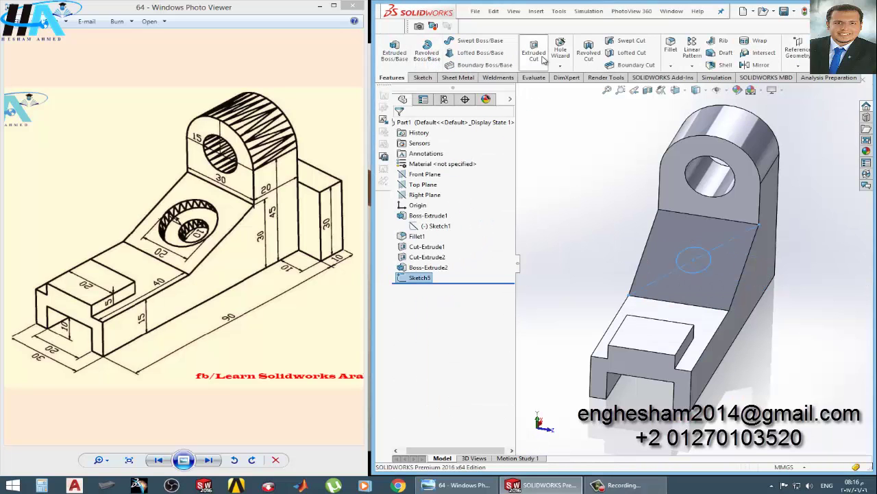
pyautogui.click(542, 59)
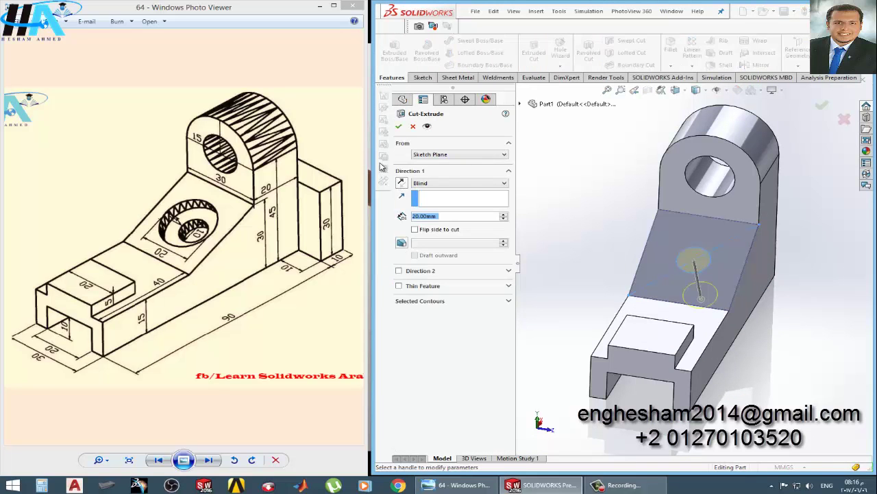
# - Set the circle cut to Through All, leaving a round hole in the sloped face
pyautogui.click(439, 186)
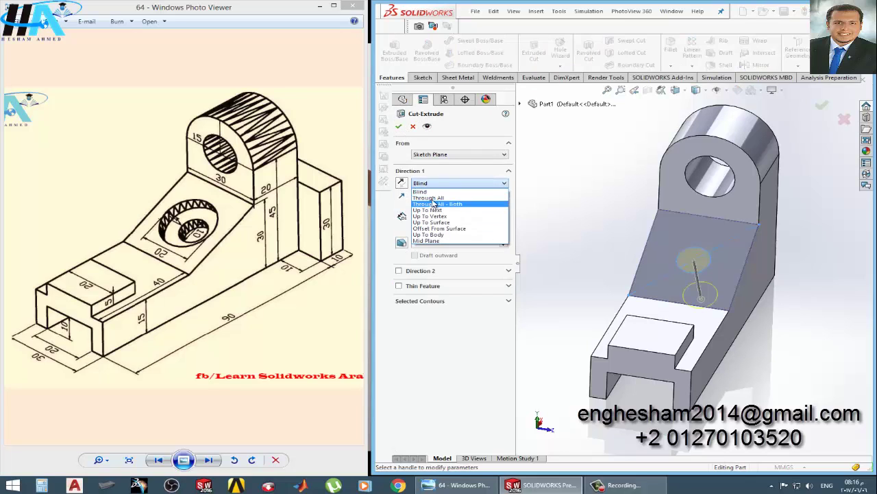
pyautogui.click(436, 203)
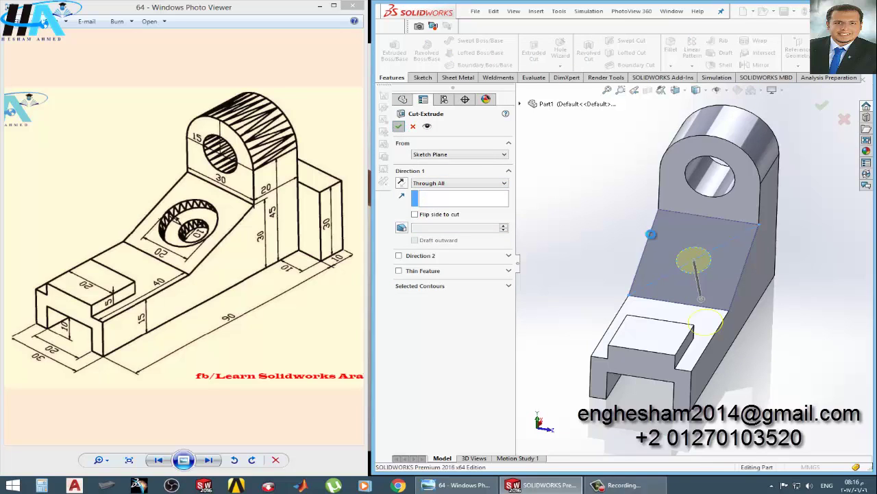
pyautogui.click(733, 292)
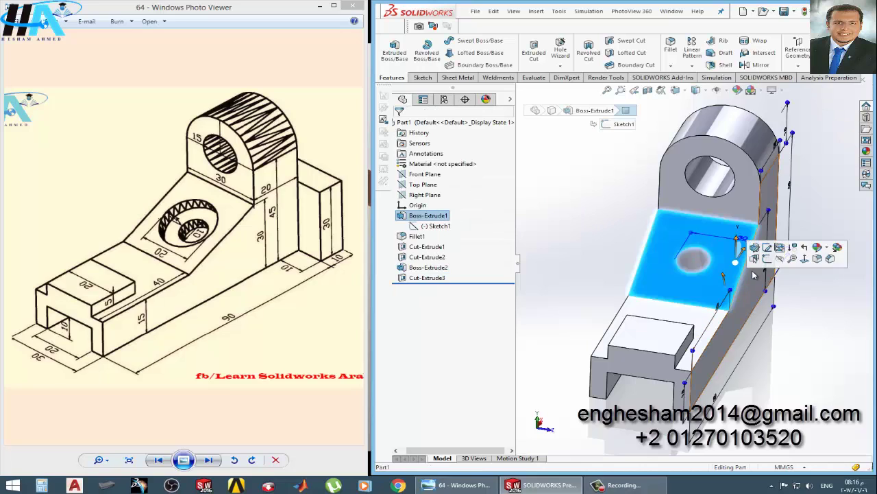
pyautogui.rightClick(708, 291)
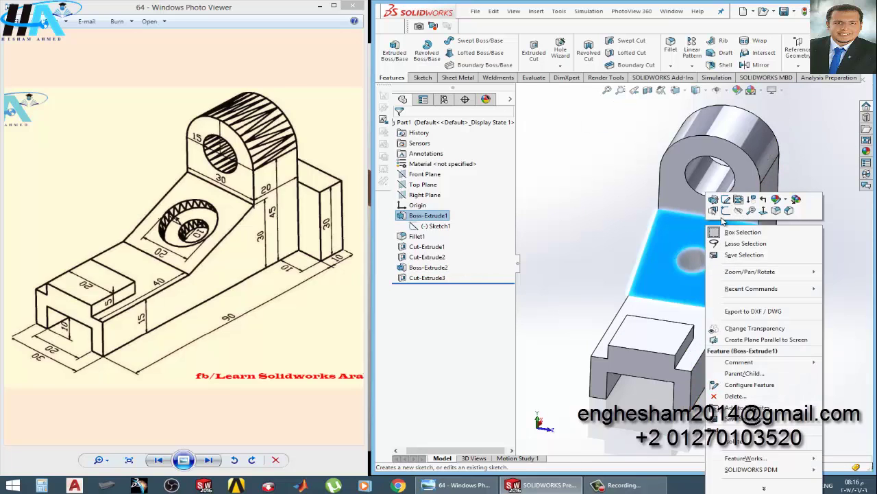
# - Sketch a 20 mm diameter circle concentric with the sloped-face hole
pyautogui.click(726, 210)
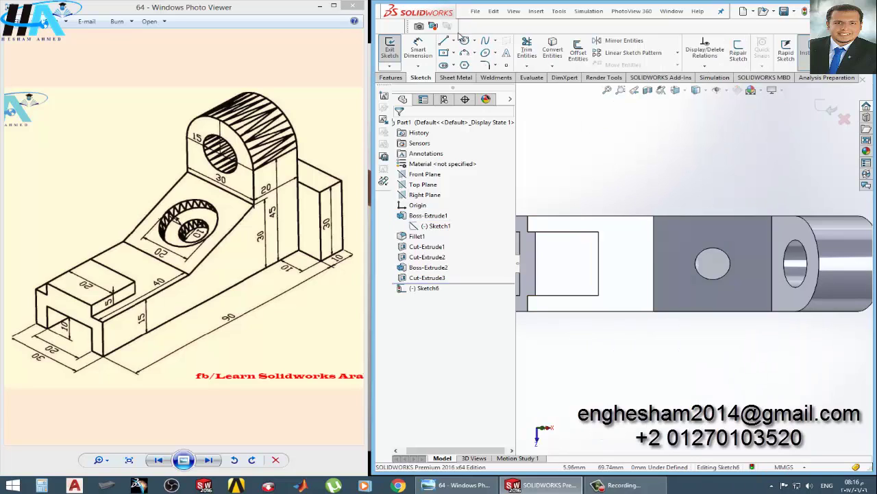
pyautogui.click(465, 42)
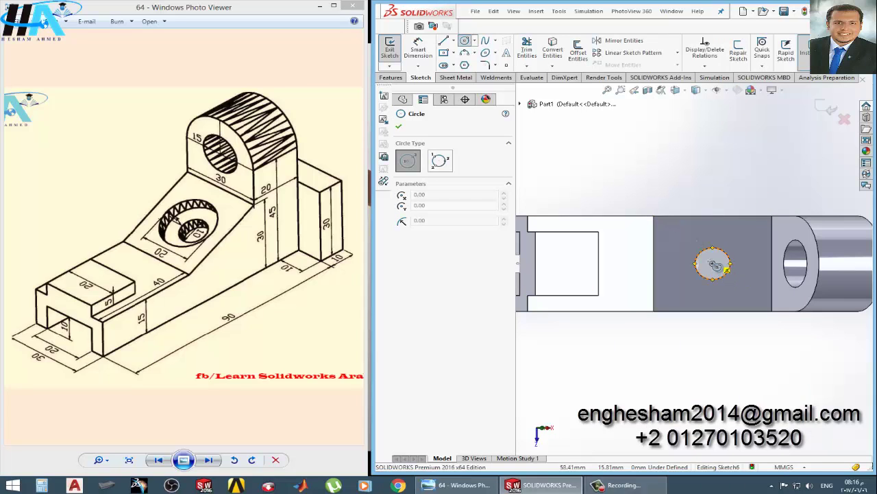
pyautogui.click(713, 265)
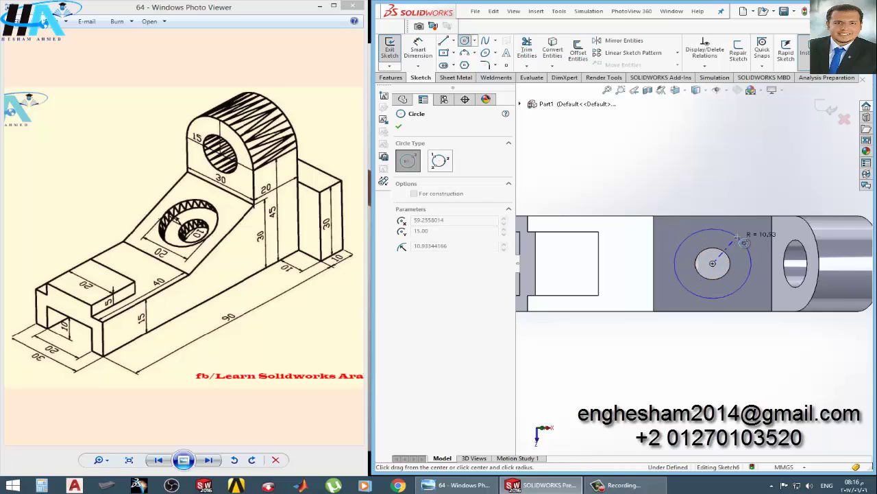
pyautogui.click(685, 236)
pyautogui.click(417, 61)
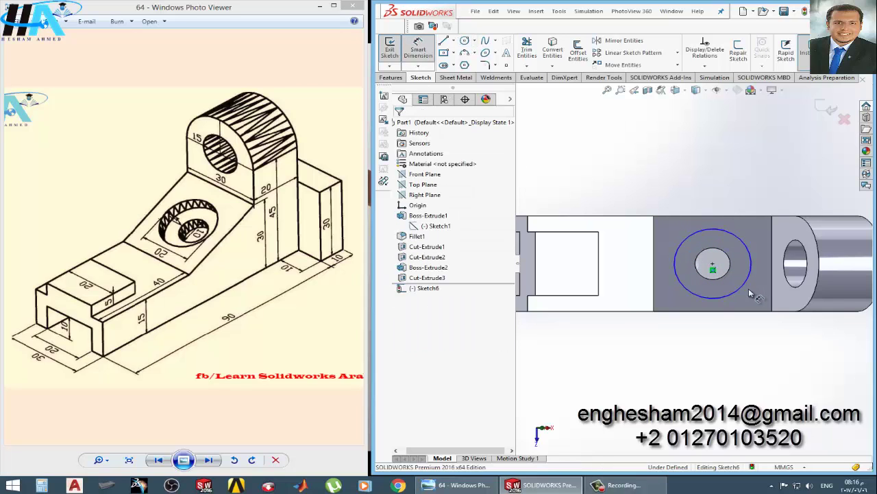
pyautogui.click(711, 305)
pyautogui.click(699, 346)
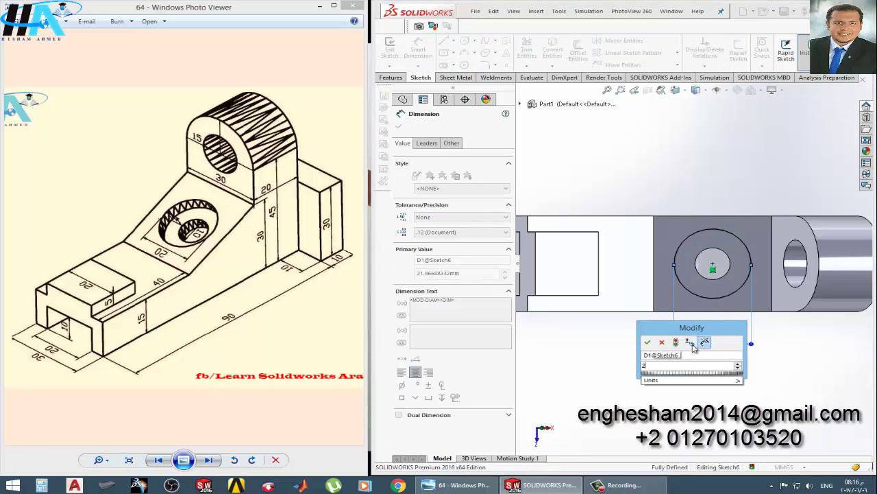
pyautogui.write('20')
pyautogui.press('Return')
pyautogui.click(389, 49)
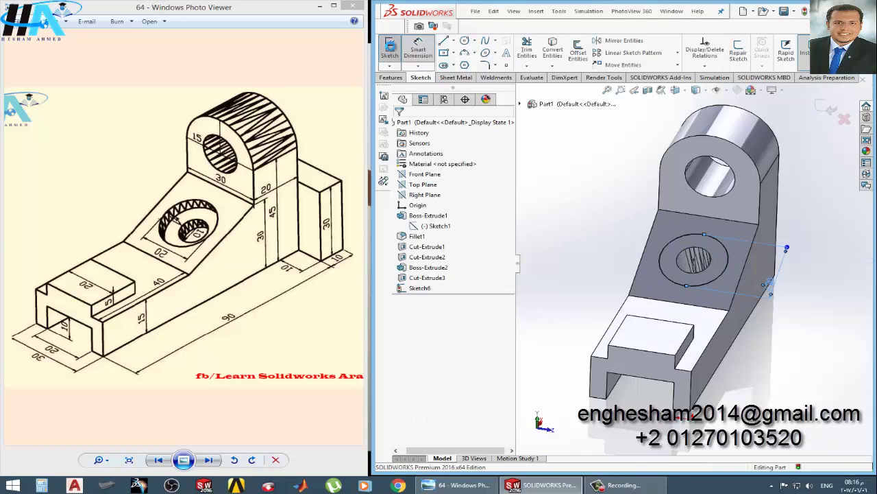
# - Cut the 20 mm circle 5 mm deep to form the counterbore
pyautogui.click(532, 53)
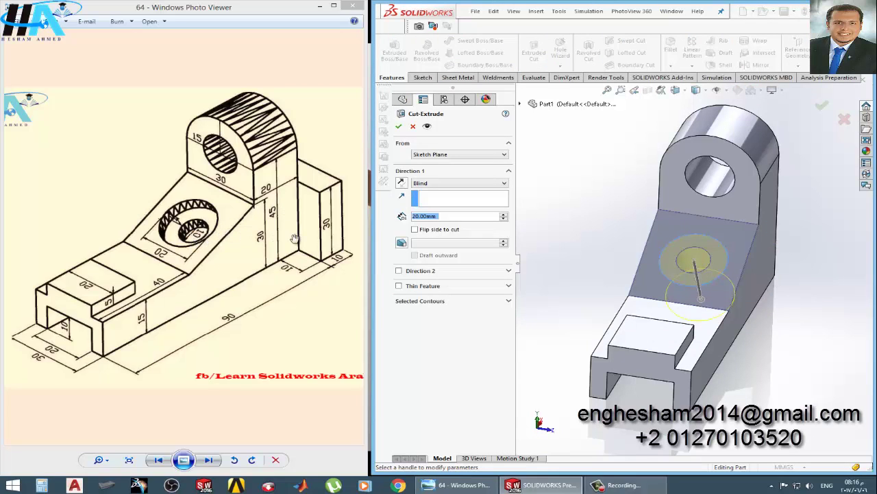
pyautogui.write('10')
pyautogui.press('Return')
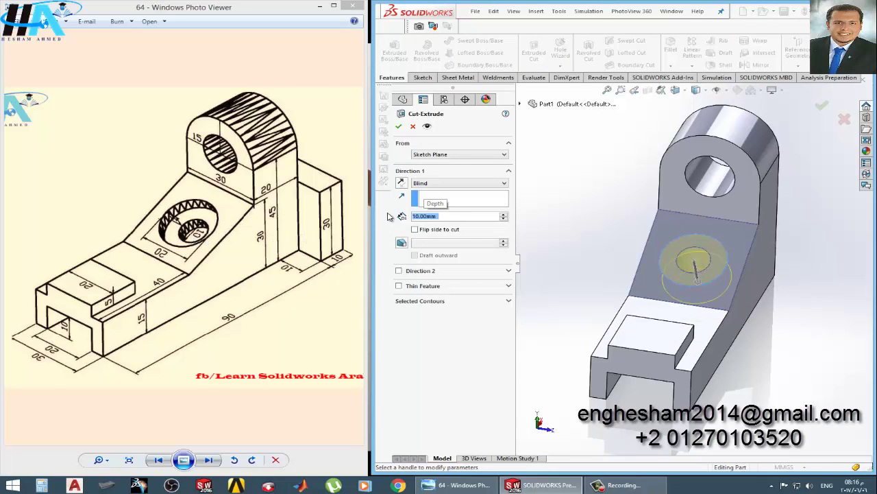
pyautogui.write('5')
pyautogui.press('Return')
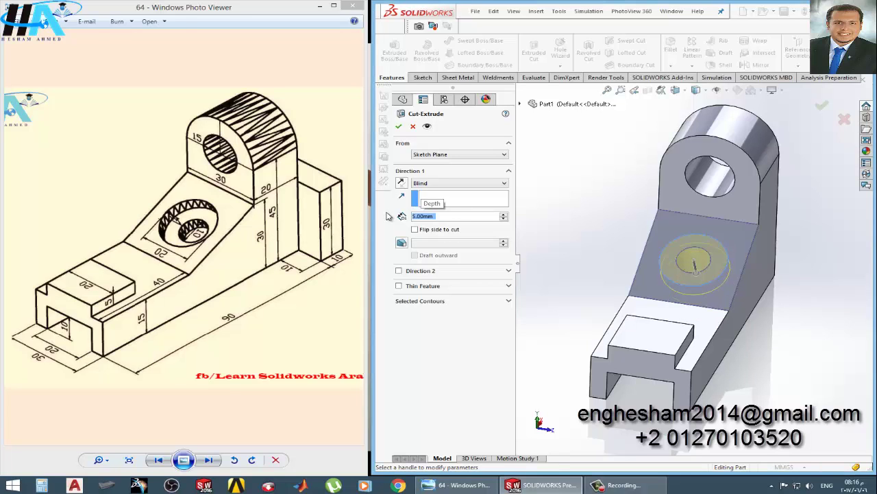
pyautogui.click(399, 129)
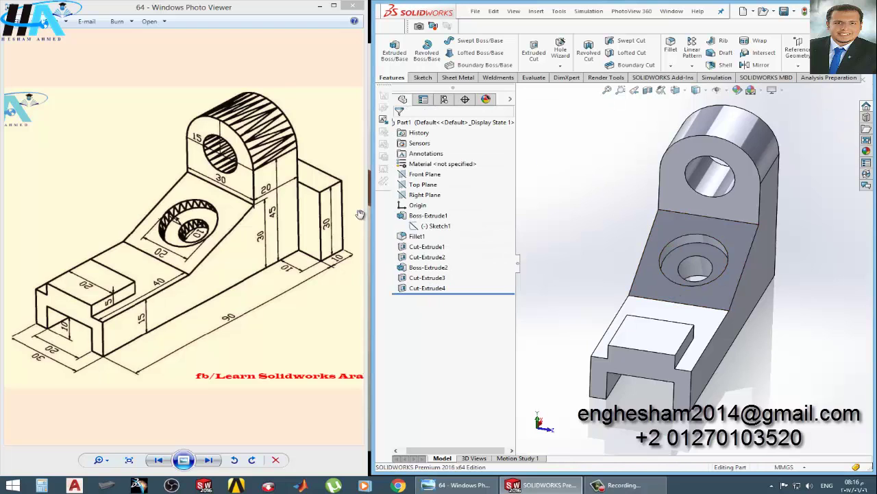
# - Start a sketch on the lug's outer face and draw a corner rectangle
pyautogui.moveTo(694, 269); pyautogui.dragTo(549, 306, button='middle')
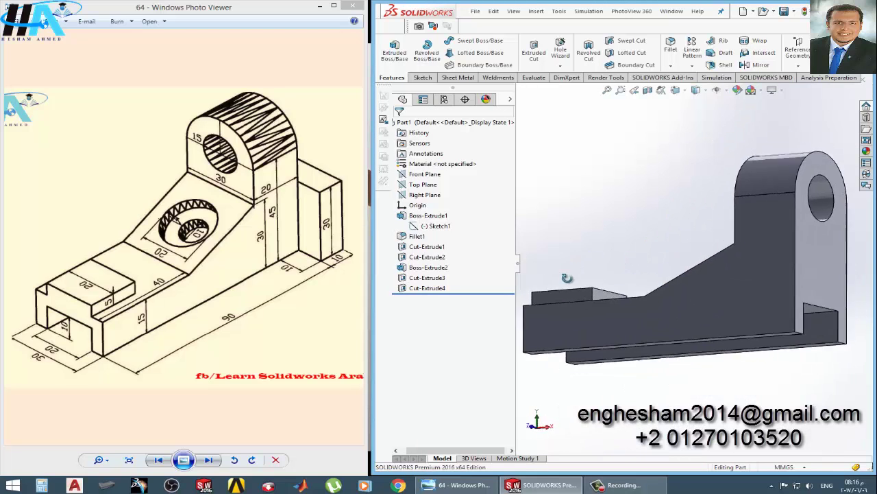
pyautogui.click(765, 326)
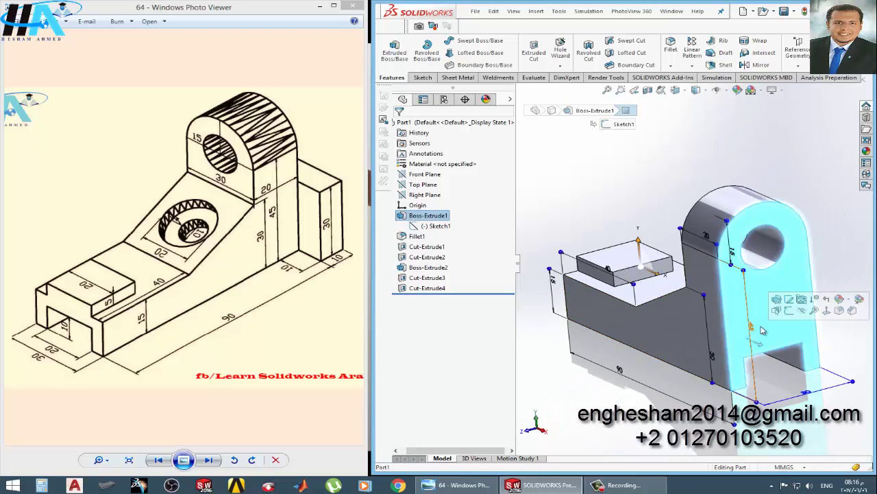
pyautogui.click(789, 310)
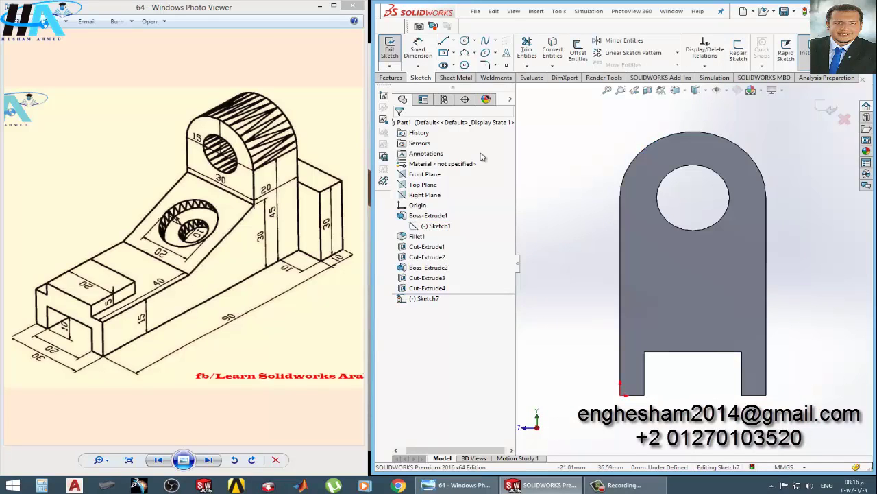
pyautogui.click(454, 53)
pyautogui.click(458, 61)
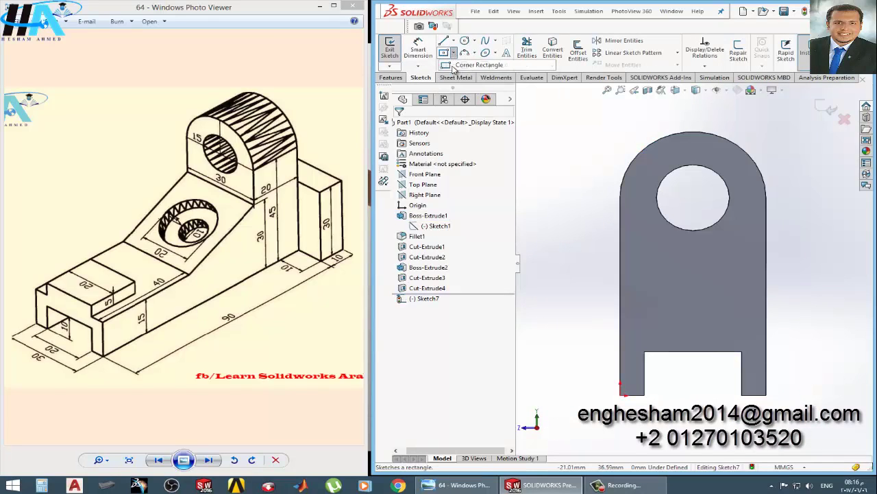
pyautogui.click(767, 396)
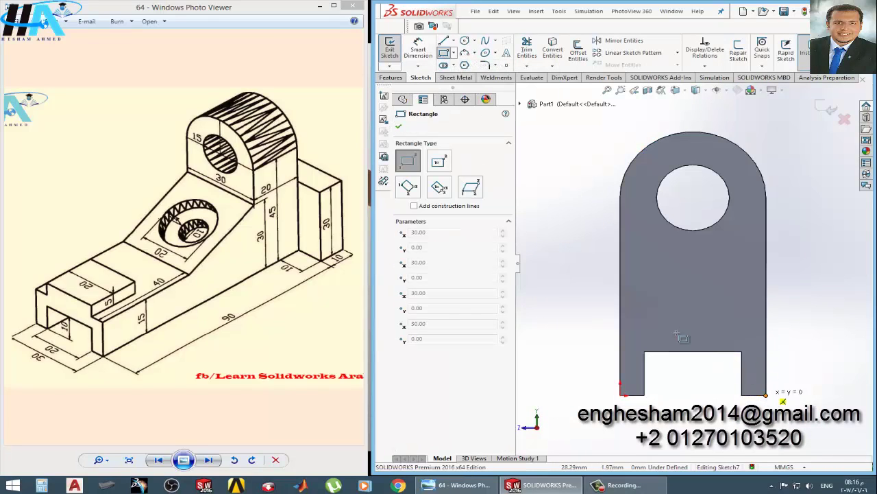
pyautogui.click(540, 272)
# - Dimension the rectangle 30 mm high and 10 mm from the lug edge, then exit the sketch
pyautogui.click(418, 49)
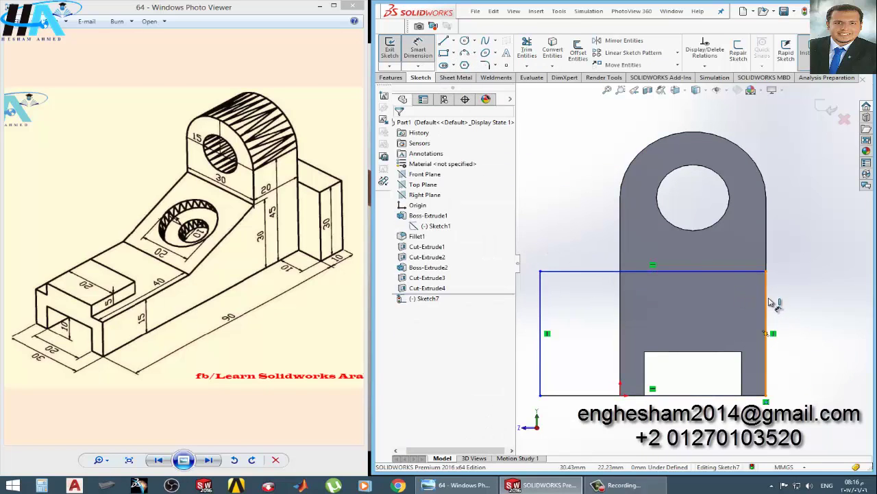
pyautogui.click(768, 302)
pyautogui.click(808, 315)
pyautogui.write('0')
pyautogui.press('Return')
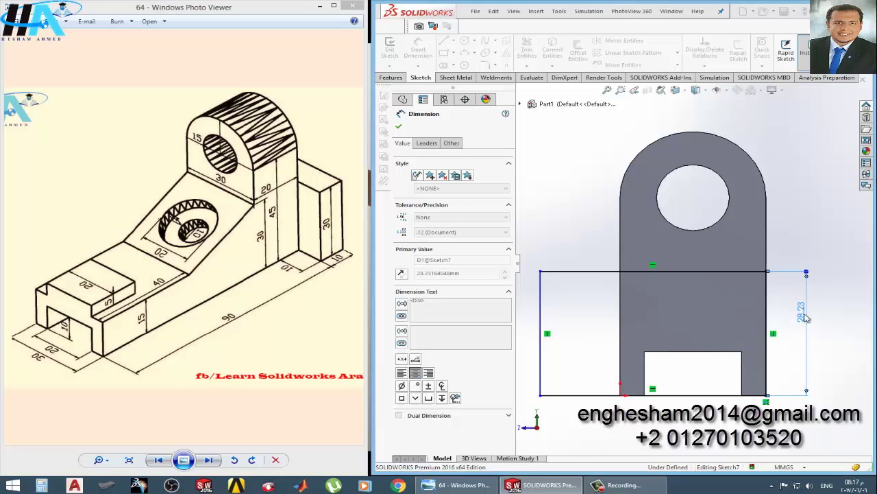
pyautogui.scroll(-1, 638, 350)
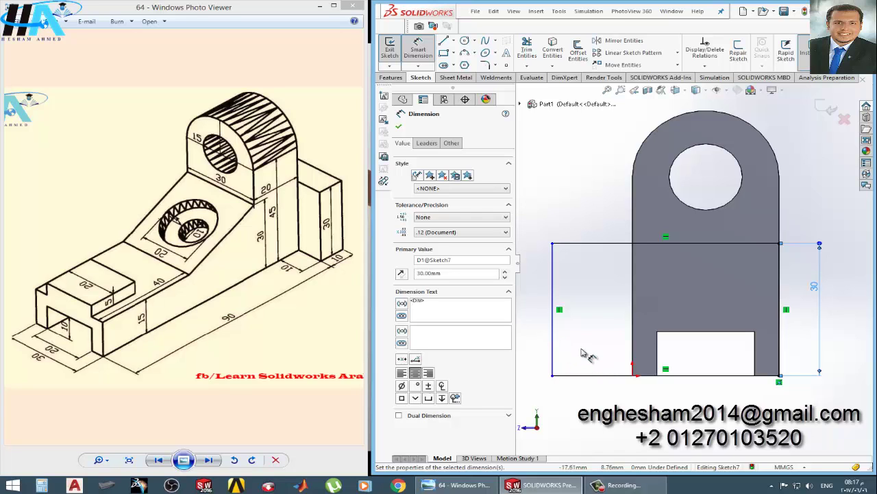
pyautogui.click(631, 339)
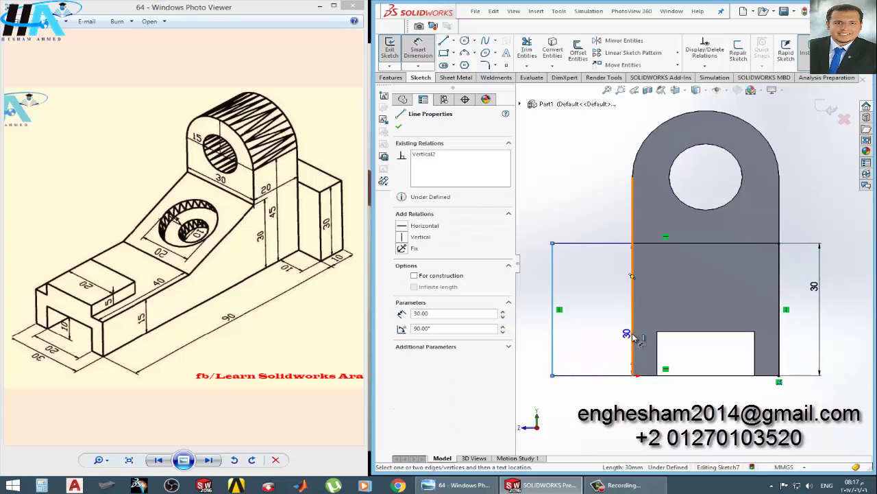
pyautogui.click(552, 336)
pyautogui.click(569, 432)
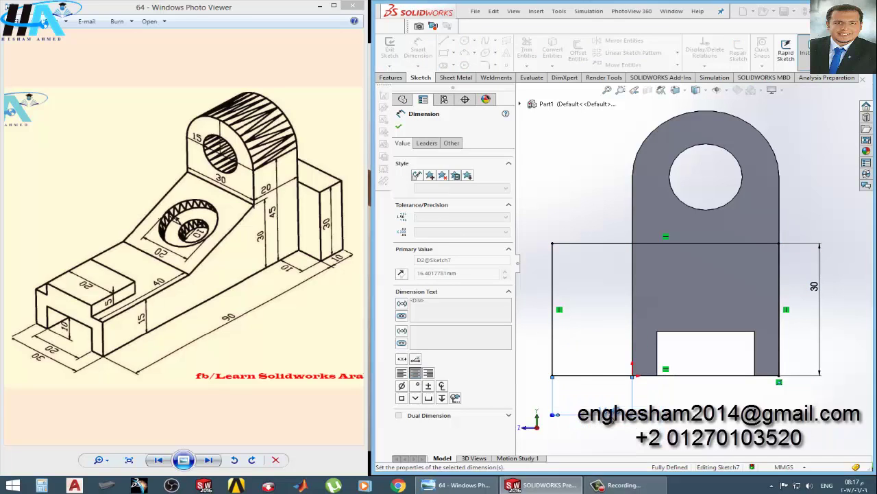
pyautogui.write('10')
pyautogui.press('Return')
pyautogui.click(390, 47)
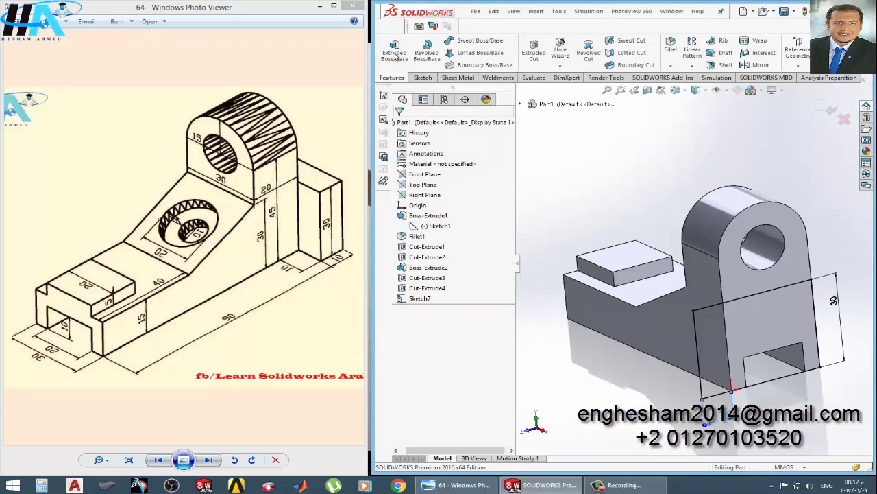
# - Extrude the rectangle 10 mm into a block on the lug's side
pyautogui.click(394, 51)
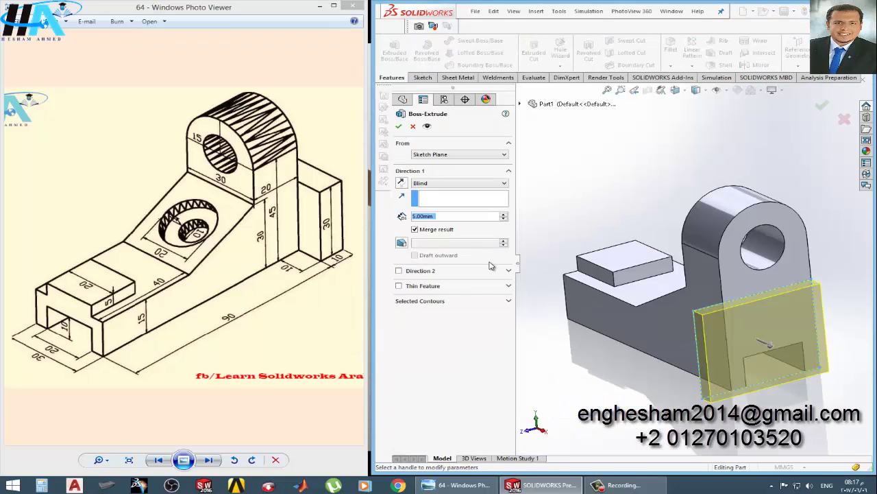
pyautogui.write('10')
pyautogui.press('Return')
pyautogui.click(398, 127)
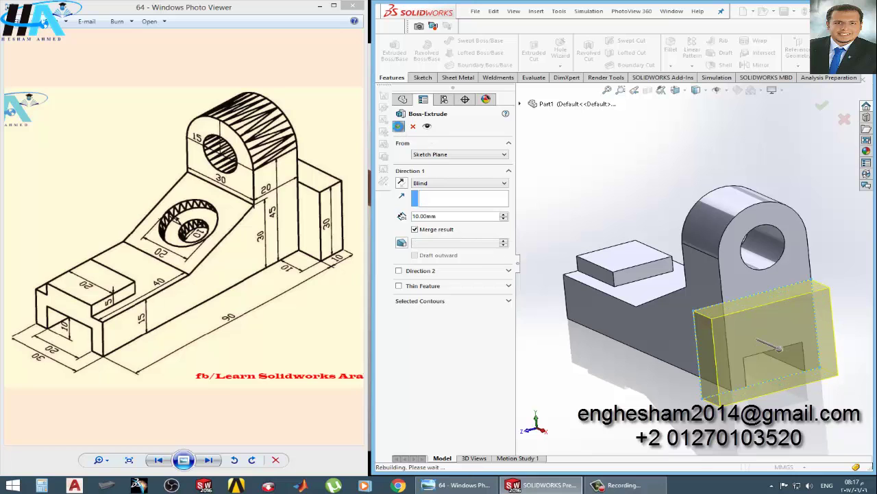
pyautogui.moveTo(709, 309)
pyautogui.mouseDown(button='middle')
pyautogui.moveTo(817, 302)
pyautogui.moveTo(758, 244)
pyautogui.mouseUp(button='middle')
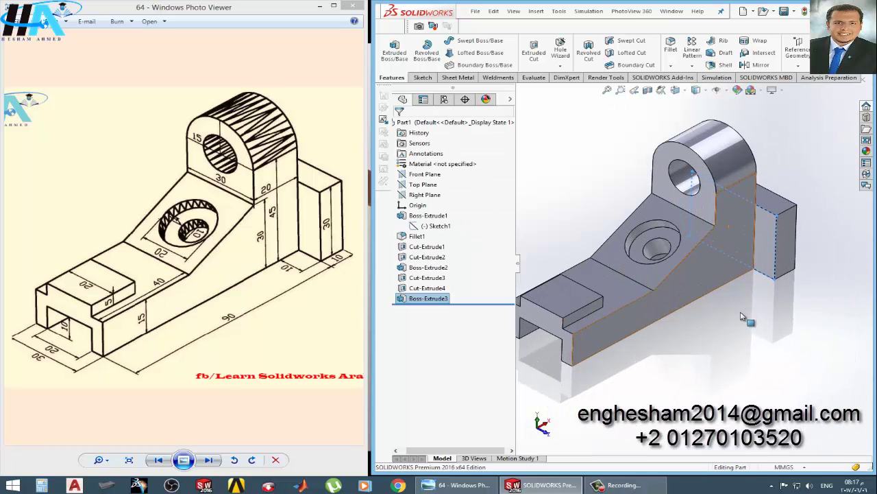
# - Maximize SOLIDWORKS and apply polished copper from Appearances > Metal to the whole part
pyautogui.click(320, 6)
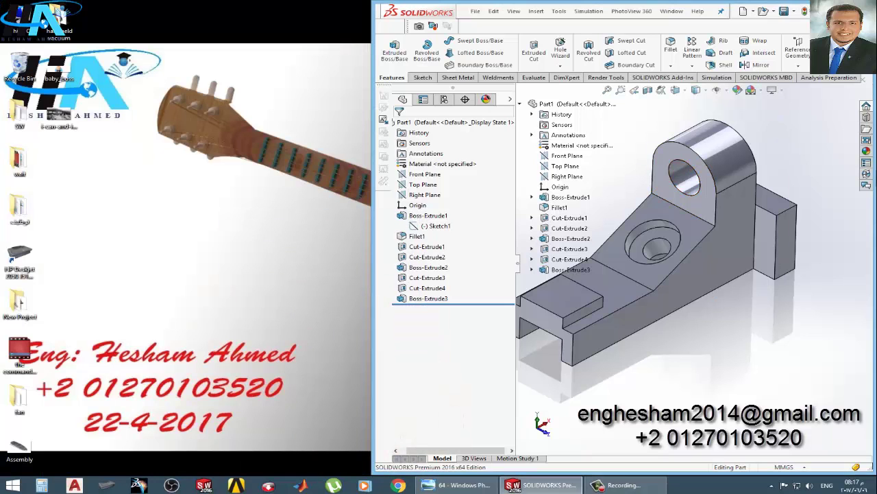
pyautogui.click(831, 6)
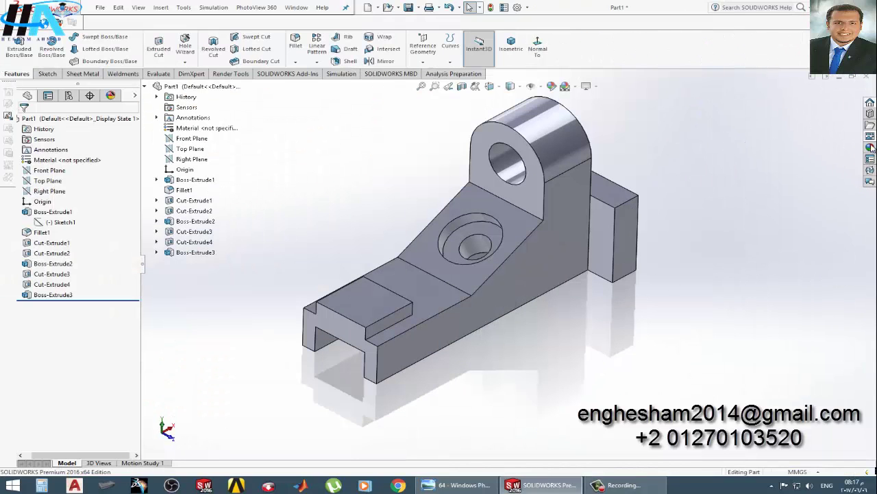
pyautogui.click(865, 148)
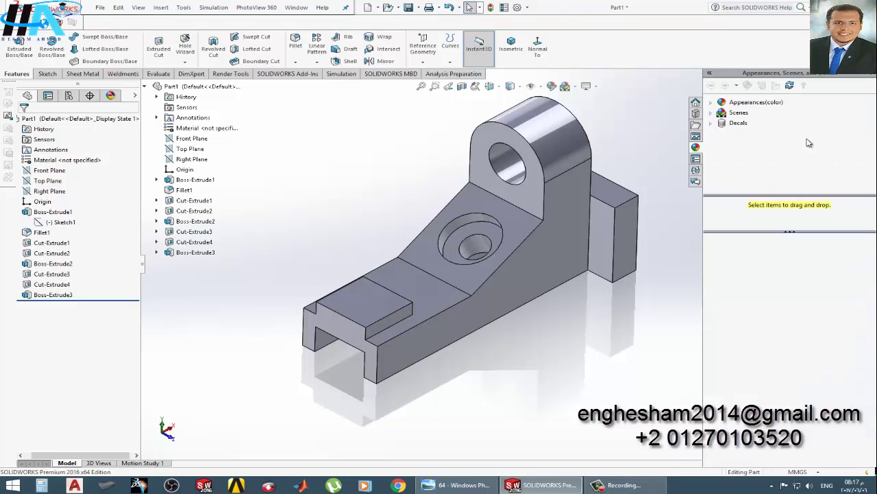
pyautogui.doubleClick(740, 103)
pyautogui.click(747, 125)
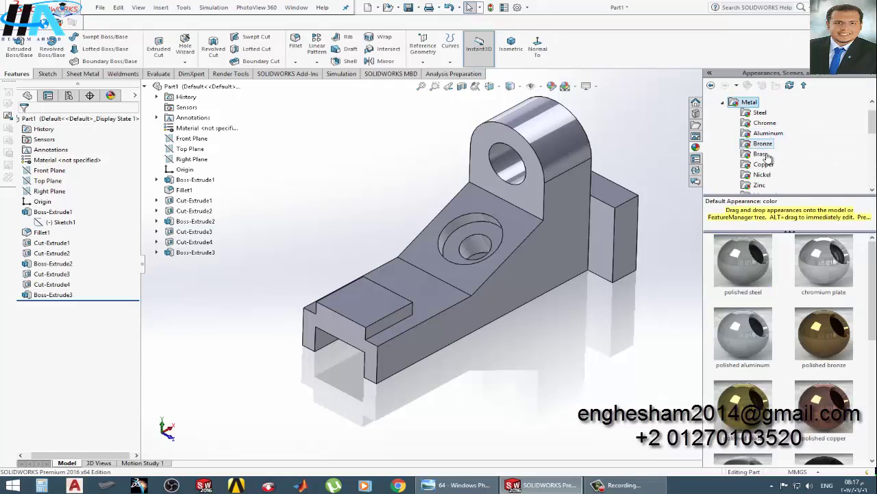
pyautogui.click(752, 104)
pyautogui.moveTo(787, 404); pyautogui.dragTo(533, 274)
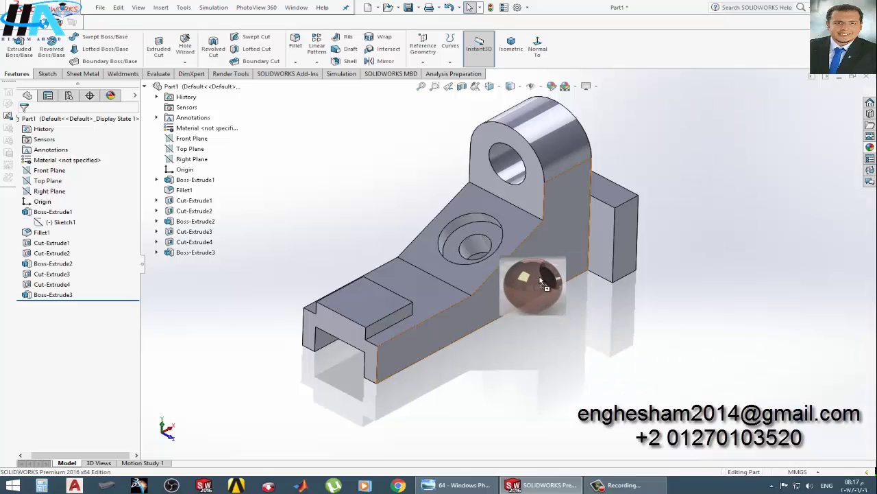
pyautogui.click(533, 272)
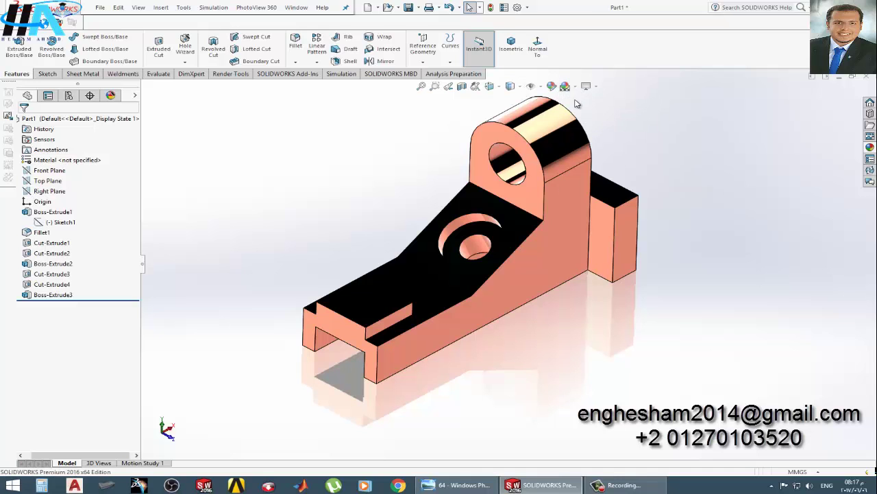
# - Switch the scene to Plain White, then orbit and zoom to inspect the copper bracket
pyautogui.click(578, 87)
pyautogui.click(588, 112)
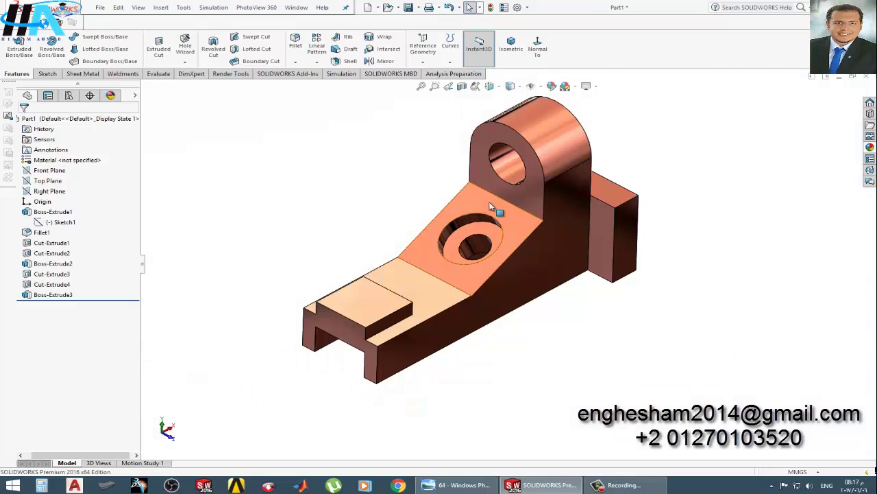
pyautogui.moveTo(489, 185); pyautogui.dragTo(543, 180, button='middle')
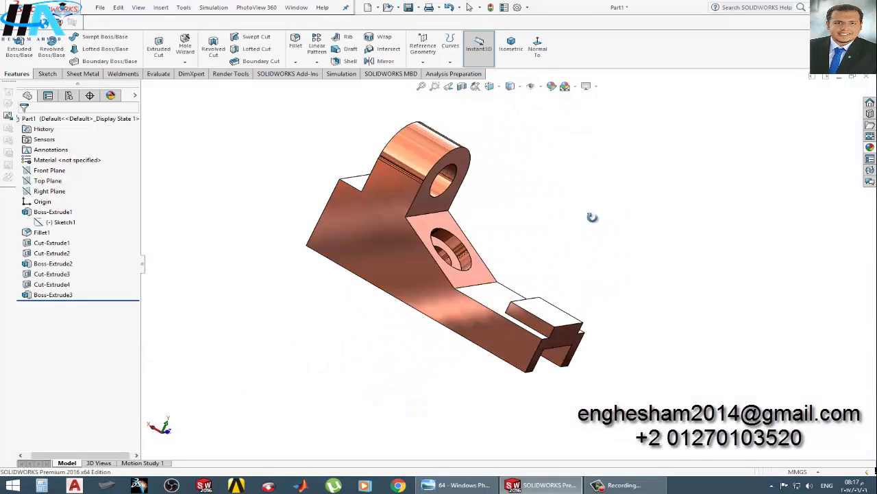
pyautogui.moveTo(543, 180)
pyautogui.mouseDown(button='middle')
pyautogui.moveTo(499, 172)
pyautogui.moveTo(455, 194)
pyautogui.moveTo(466, 196)
pyautogui.mouseUp(button='middle')
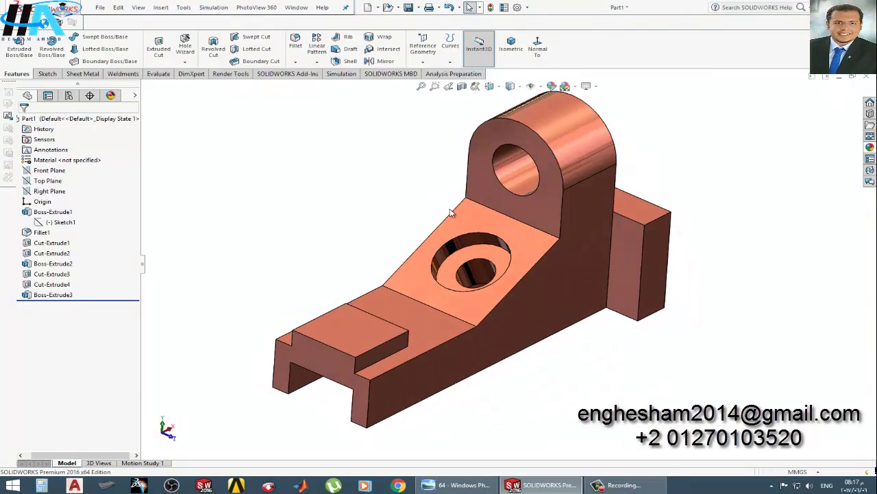
pyautogui.scroll(-2, 443, 235)
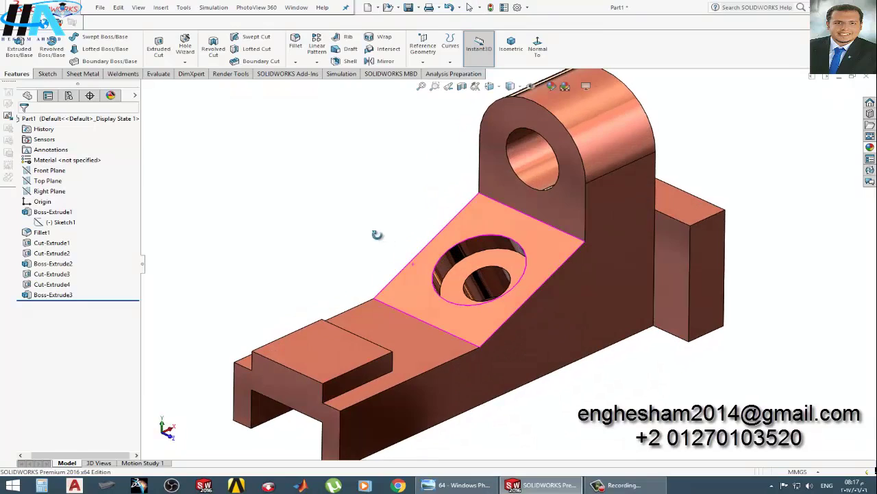
pyautogui.scroll(2, 385, 238)
pyautogui.scroll(-2, 374, 223)
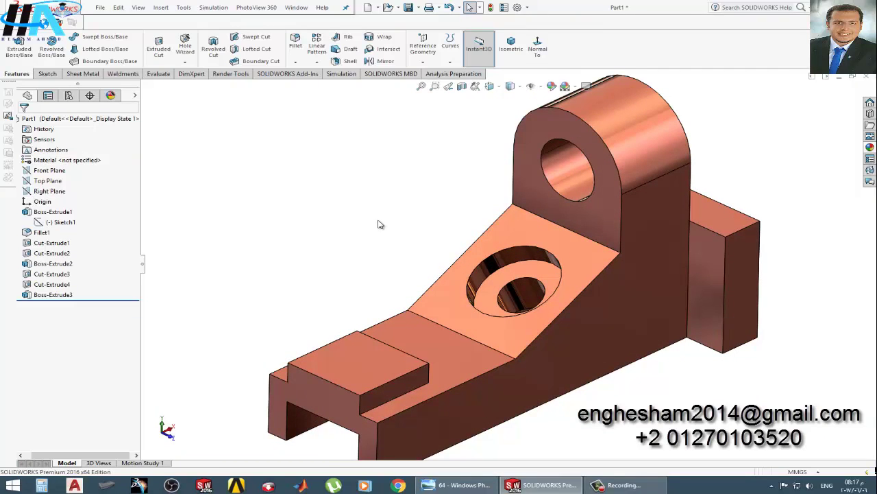
pyautogui.scroll(2, 381, 224)
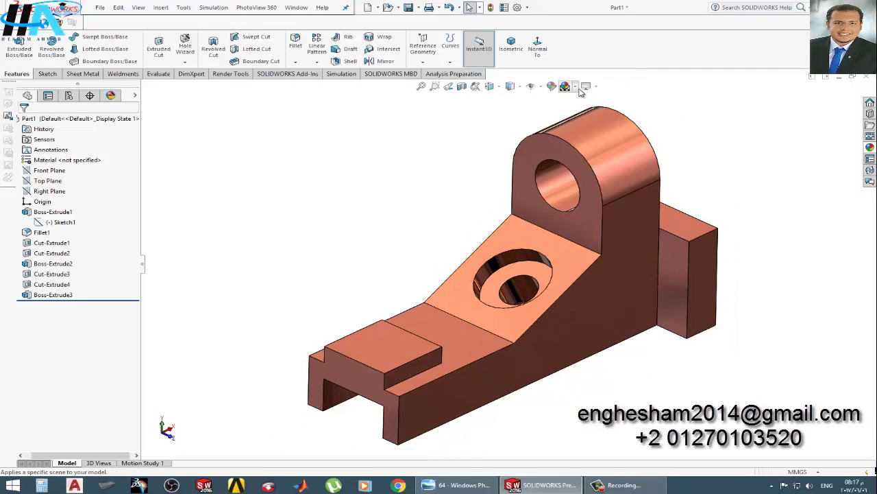